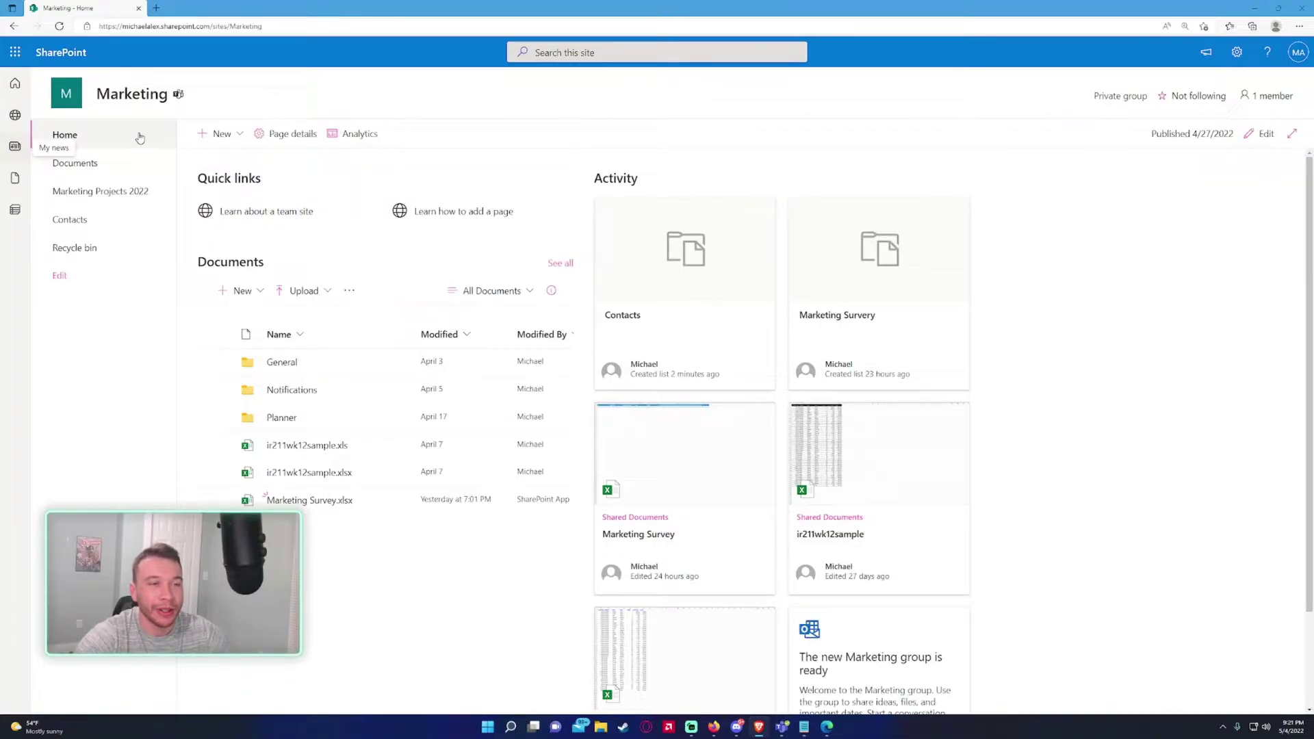
# Step: Compare the Contacts list entries with the Marketing Projects 2022 list
pyautogui.click(81, 200)
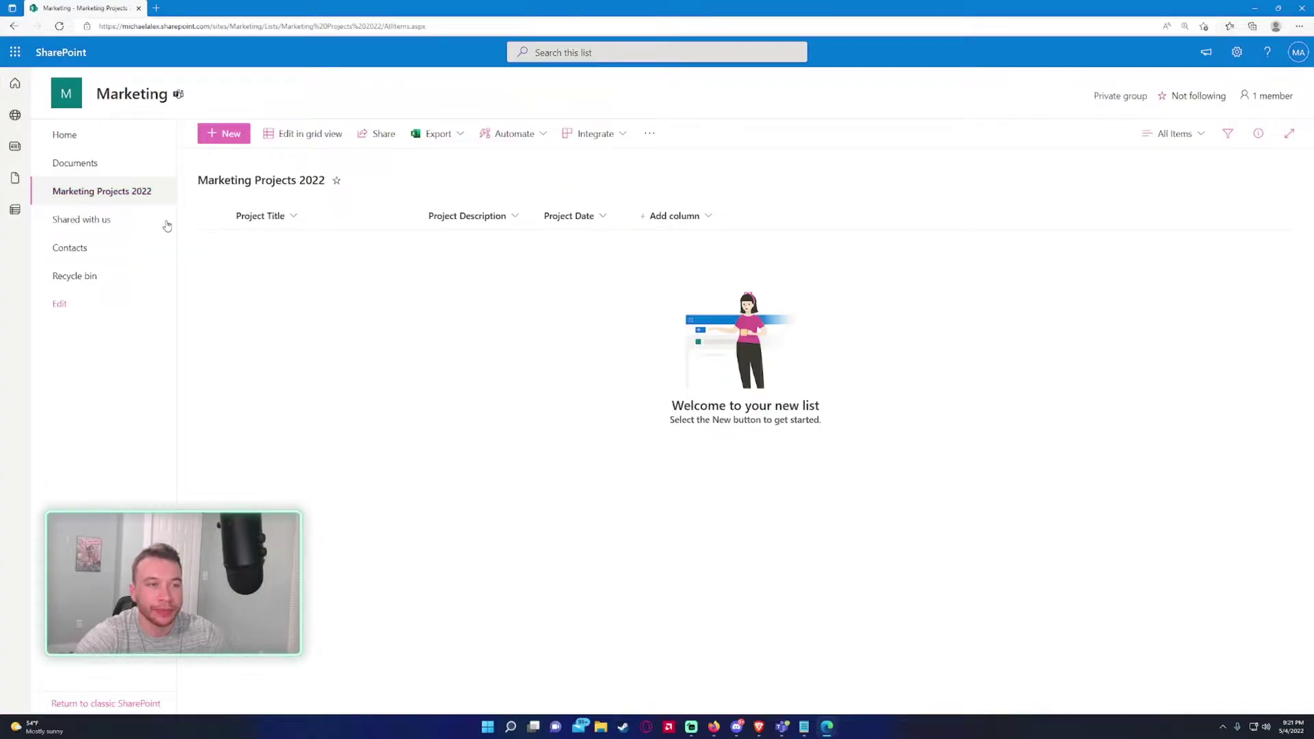
pyautogui.click(114, 249)
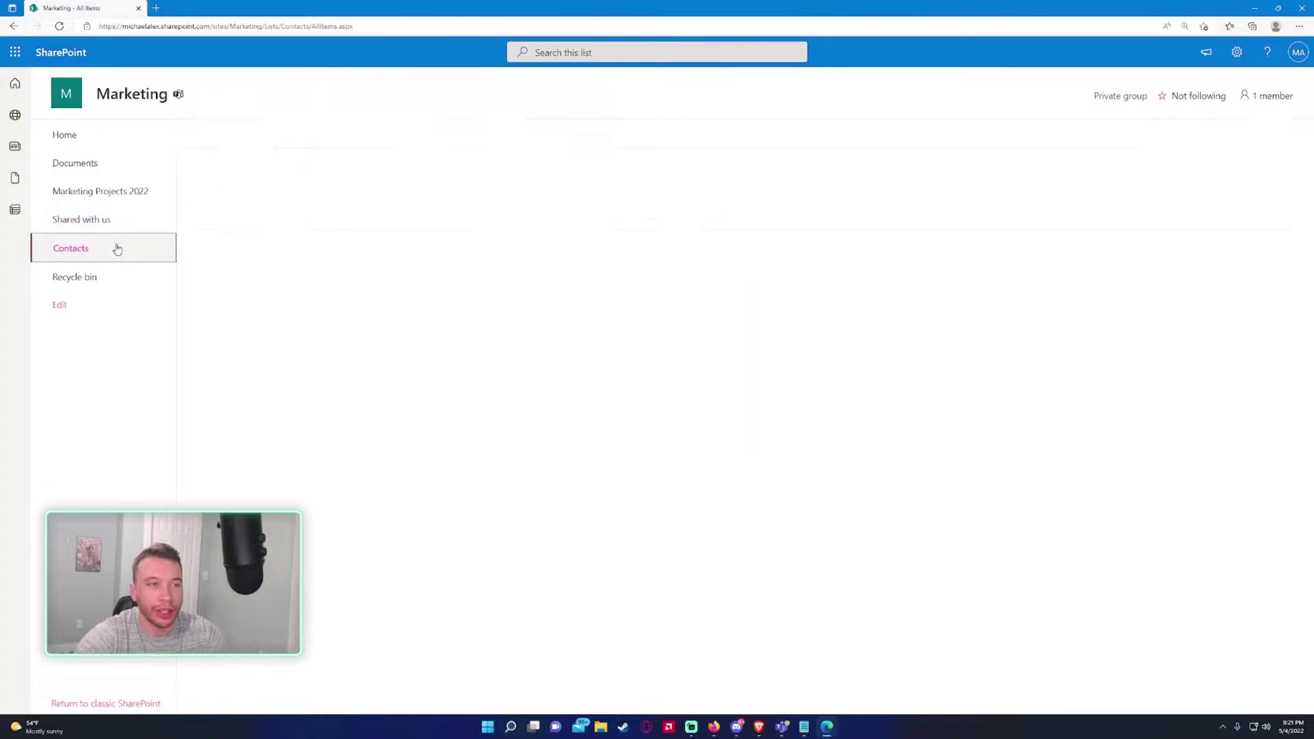
pyautogui.click(123, 198)
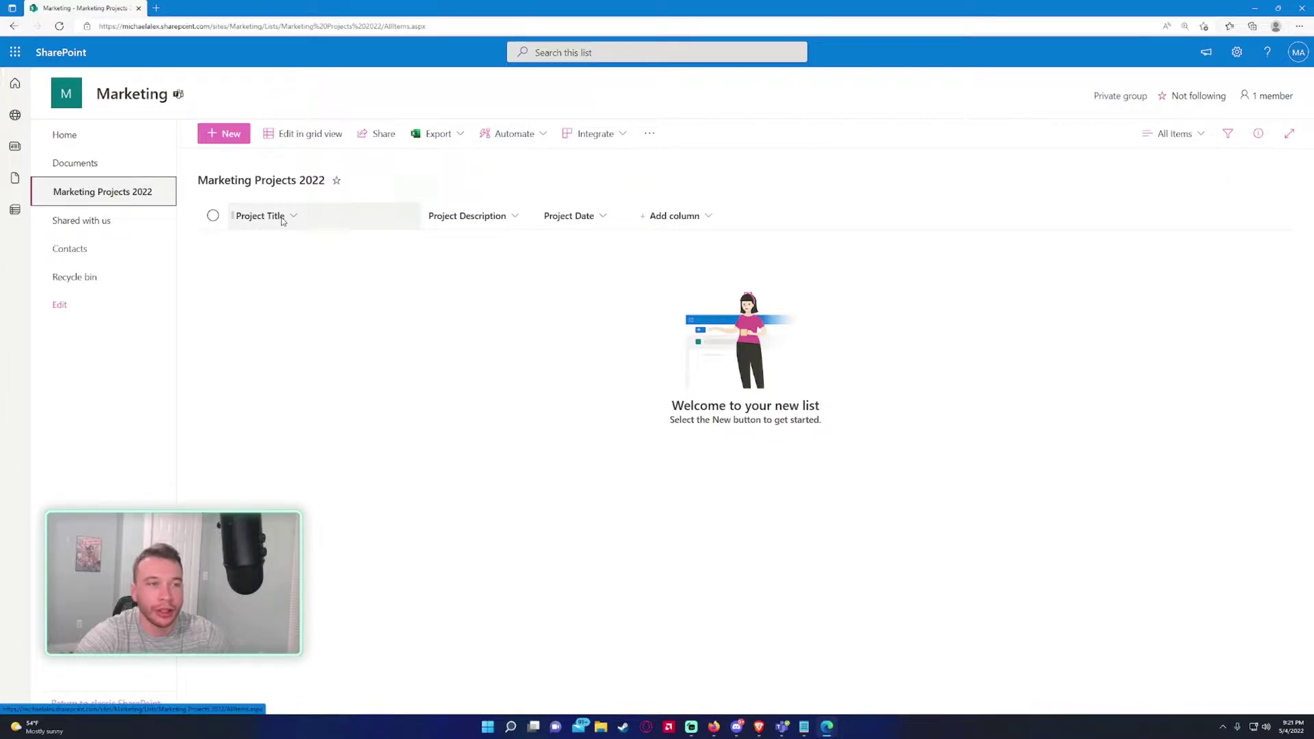
pyautogui.click(150, 253)
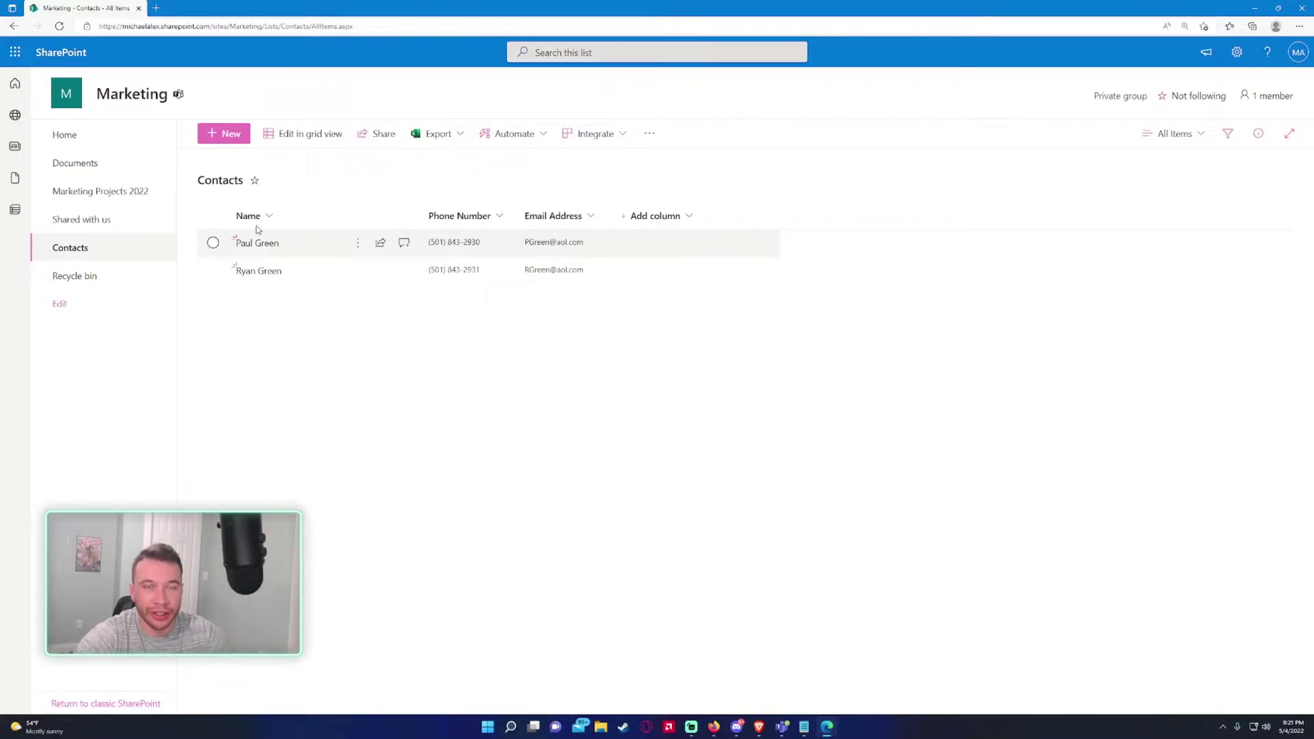
pyautogui.click(143, 194)
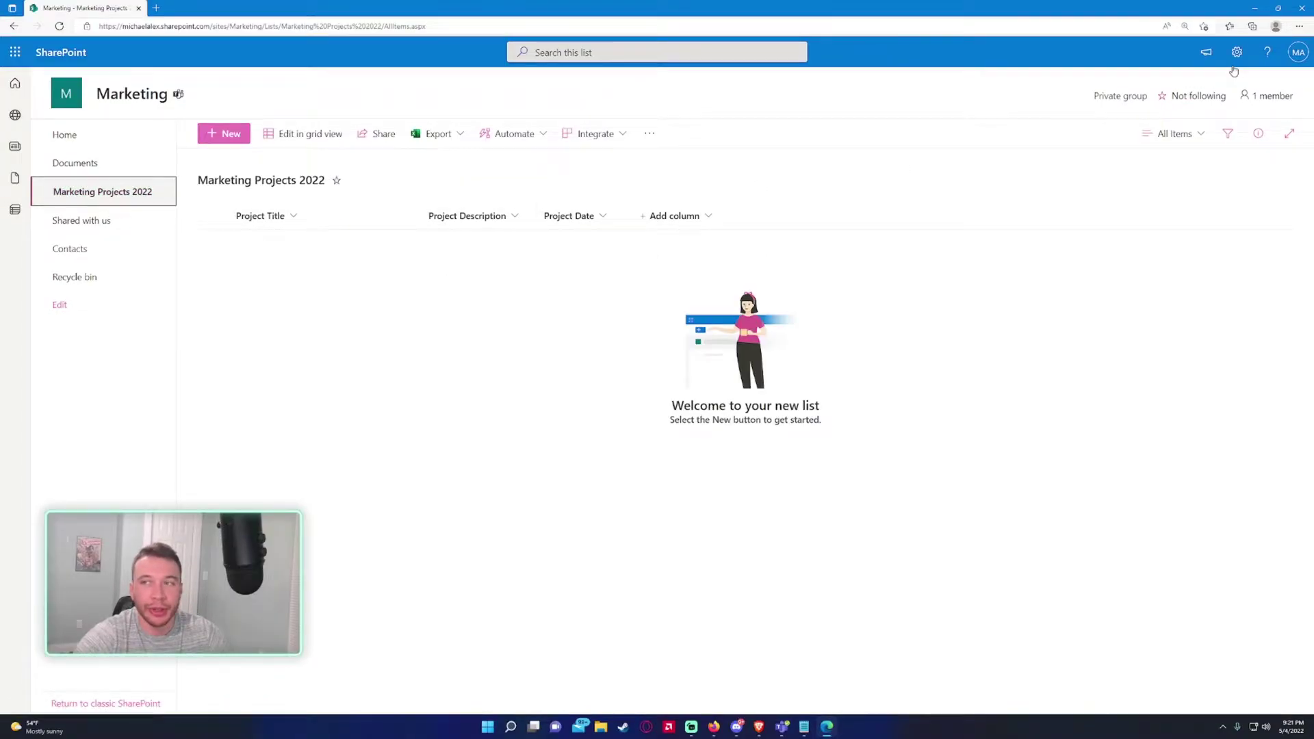
# Step: Zoom in and open the Marketing Projects 2022 list settings, scrolling to its Columns section
pyautogui.hotkey('ctrl', '+')
pyautogui.hotkey('ctrl', '+')
pyautogui.hotkey('ctrl', '+')
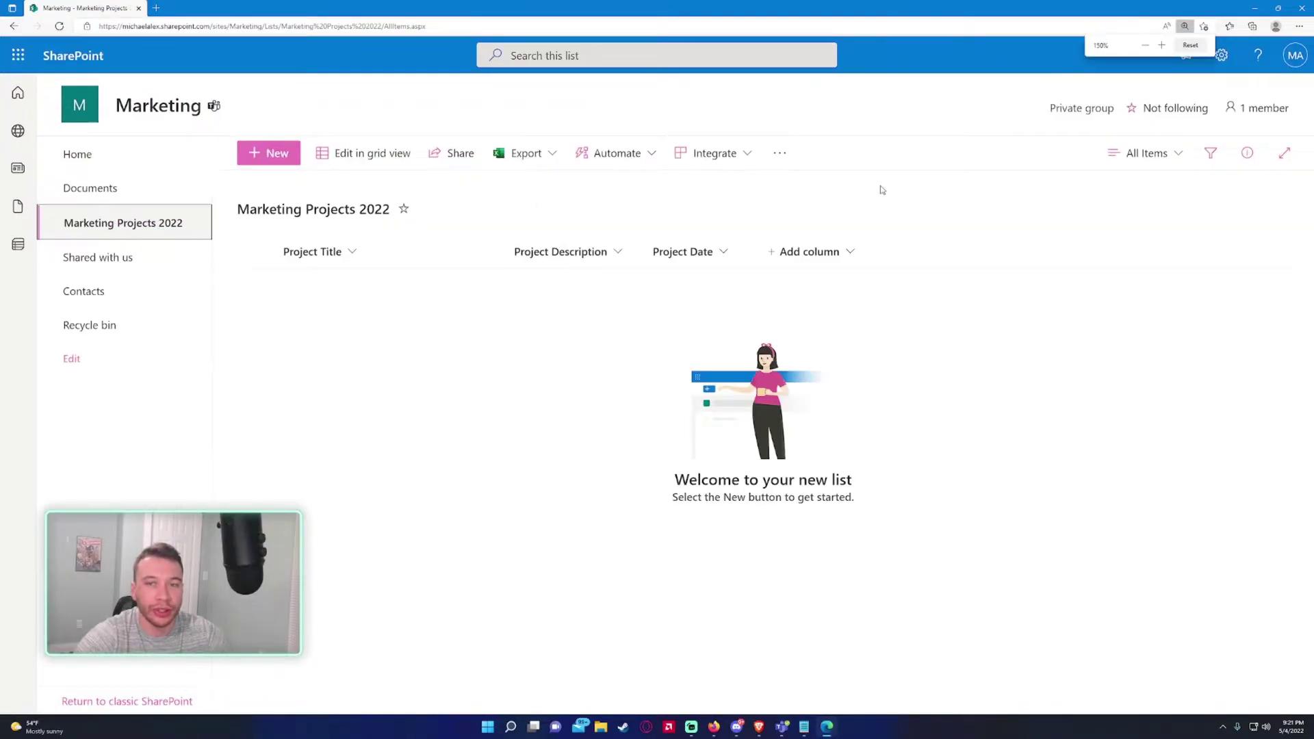
pyautogui.click(1221, 55)
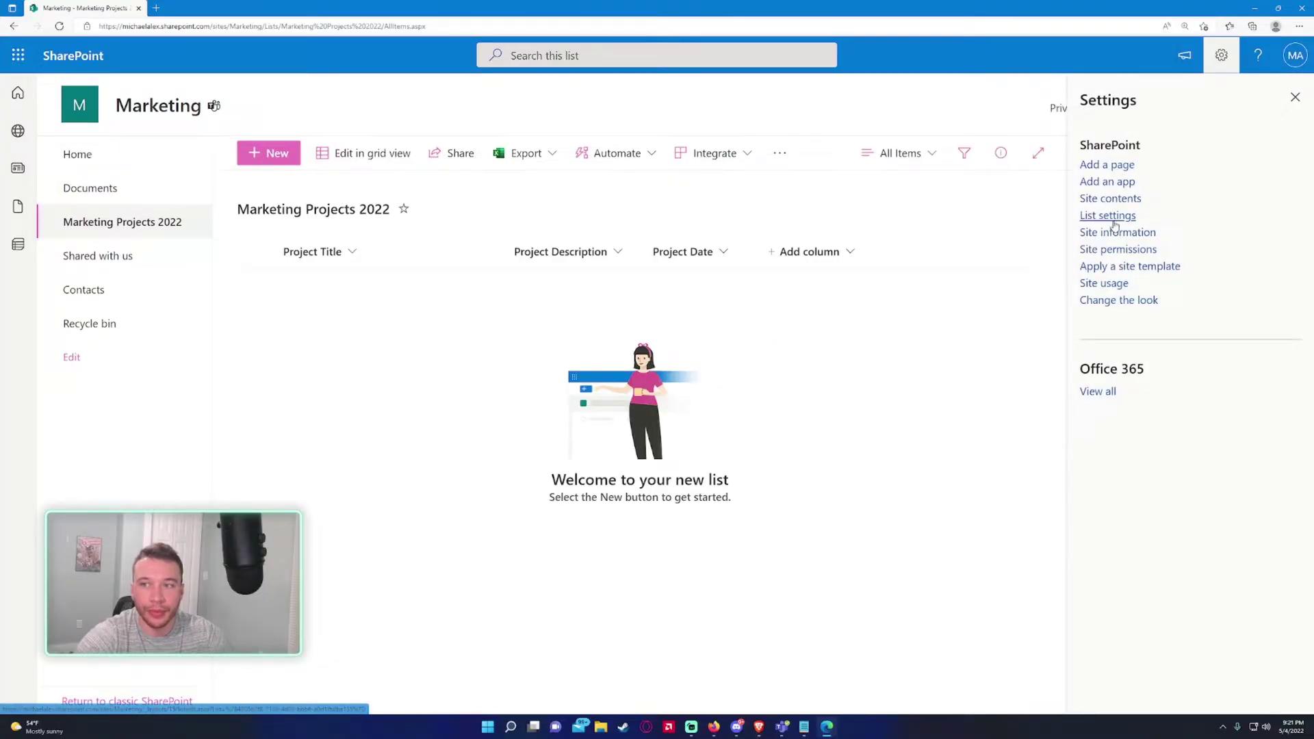
pyautogui.click(1107, 215)
pyautogui.scroll(-3, 479, 205)
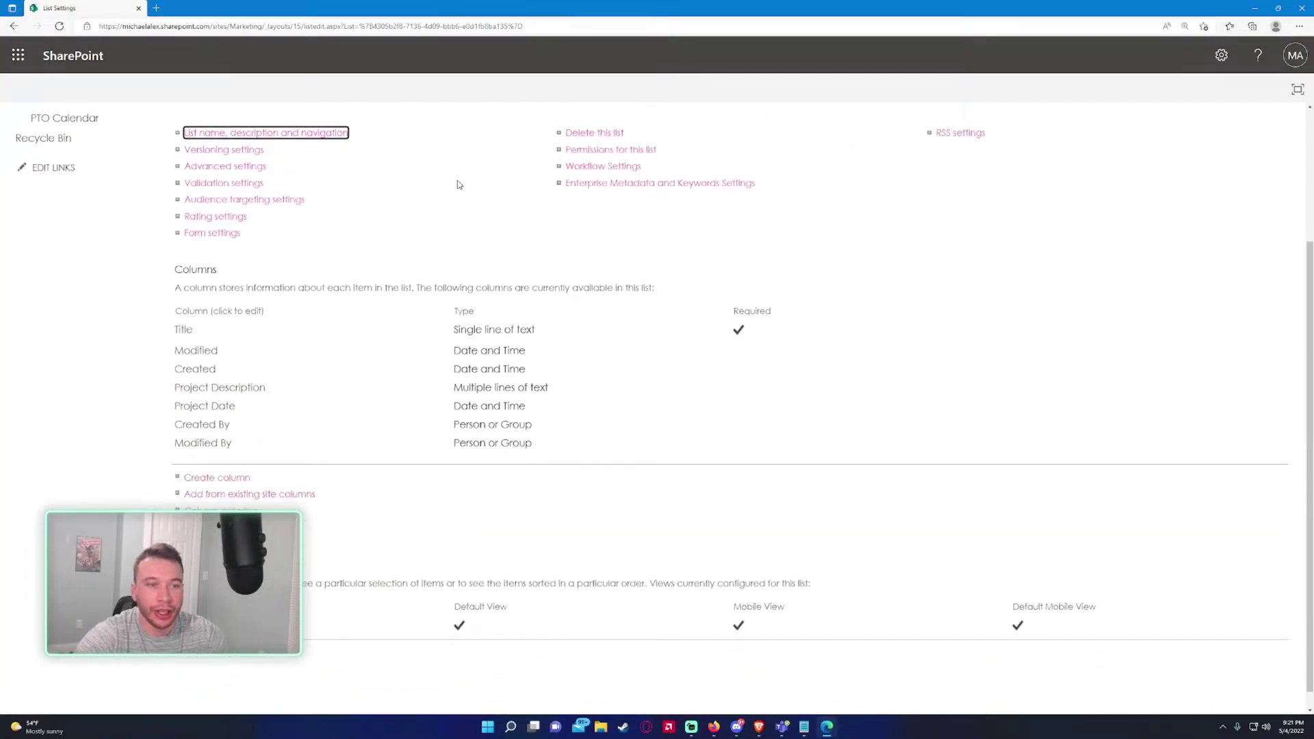
# Step: Name the new column Contact Name, set it to Lookup, and scroll to the lookup source settings
pyautogui.click(211, 468)
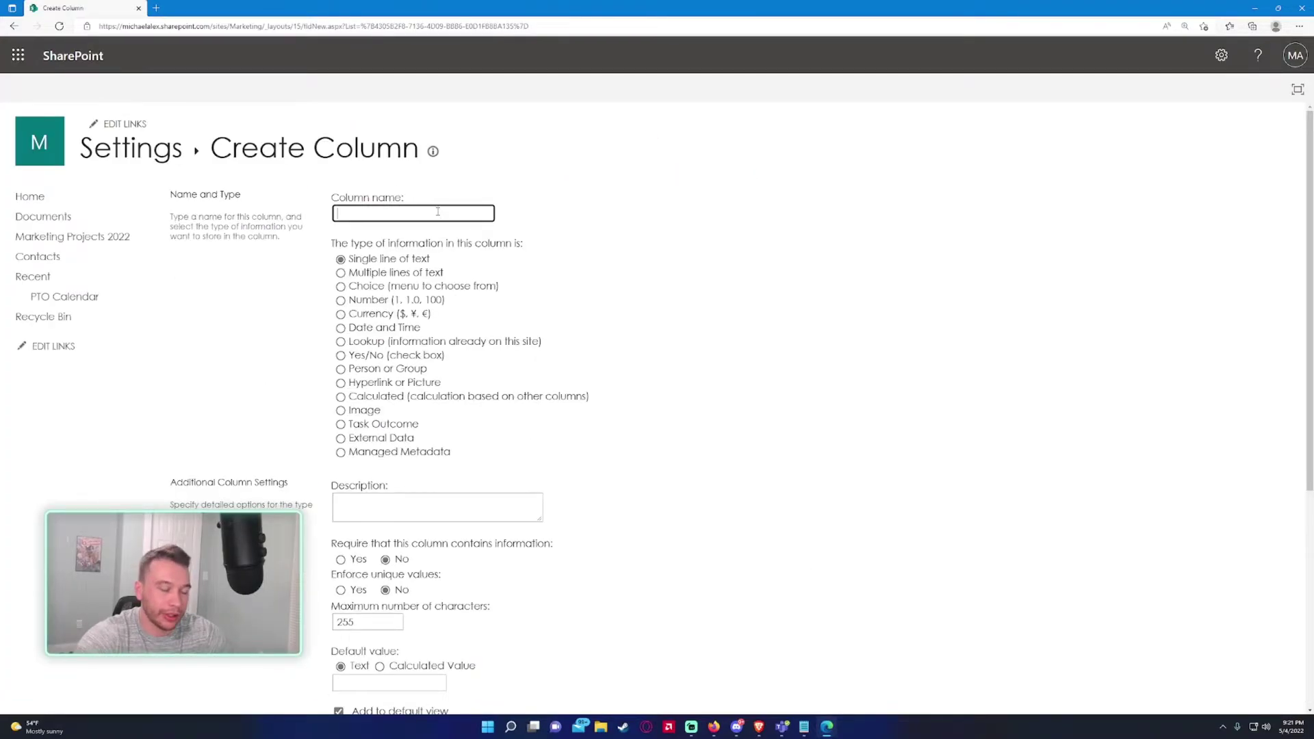
pyautogui.write('Contasc')
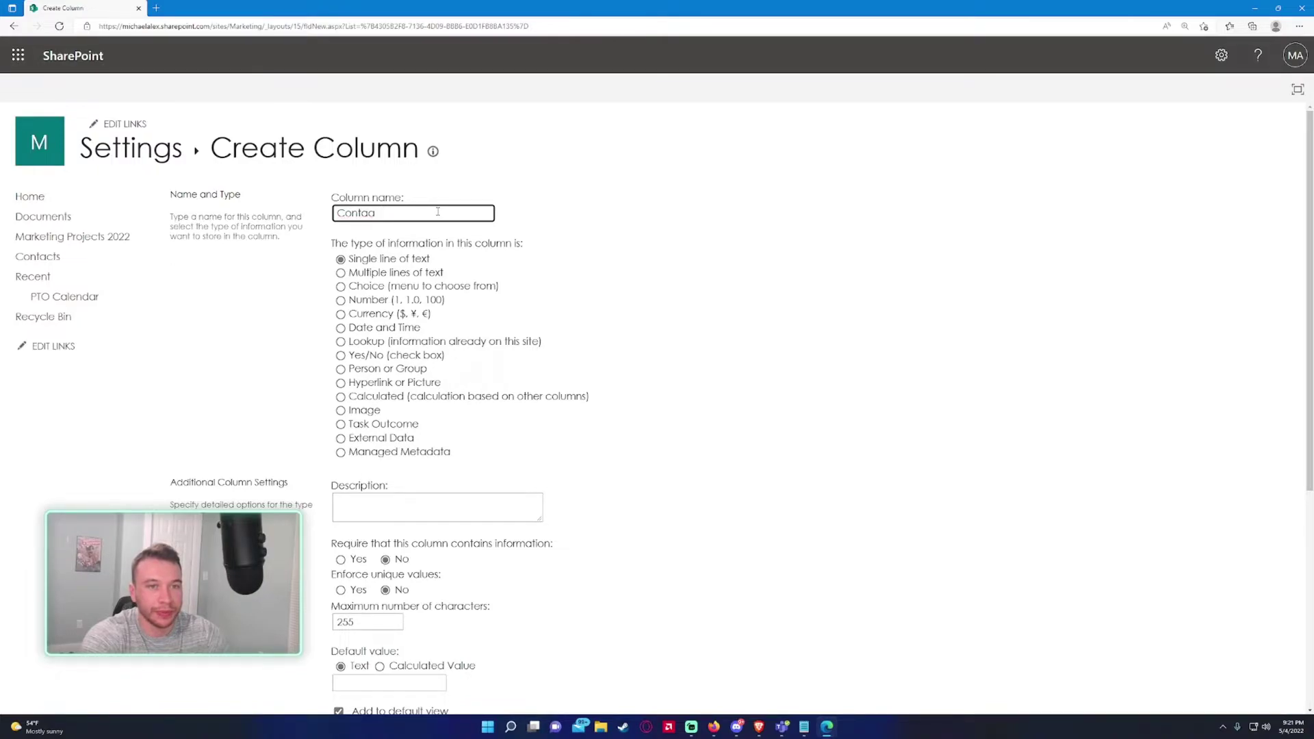
pyautogui.write('t Name')
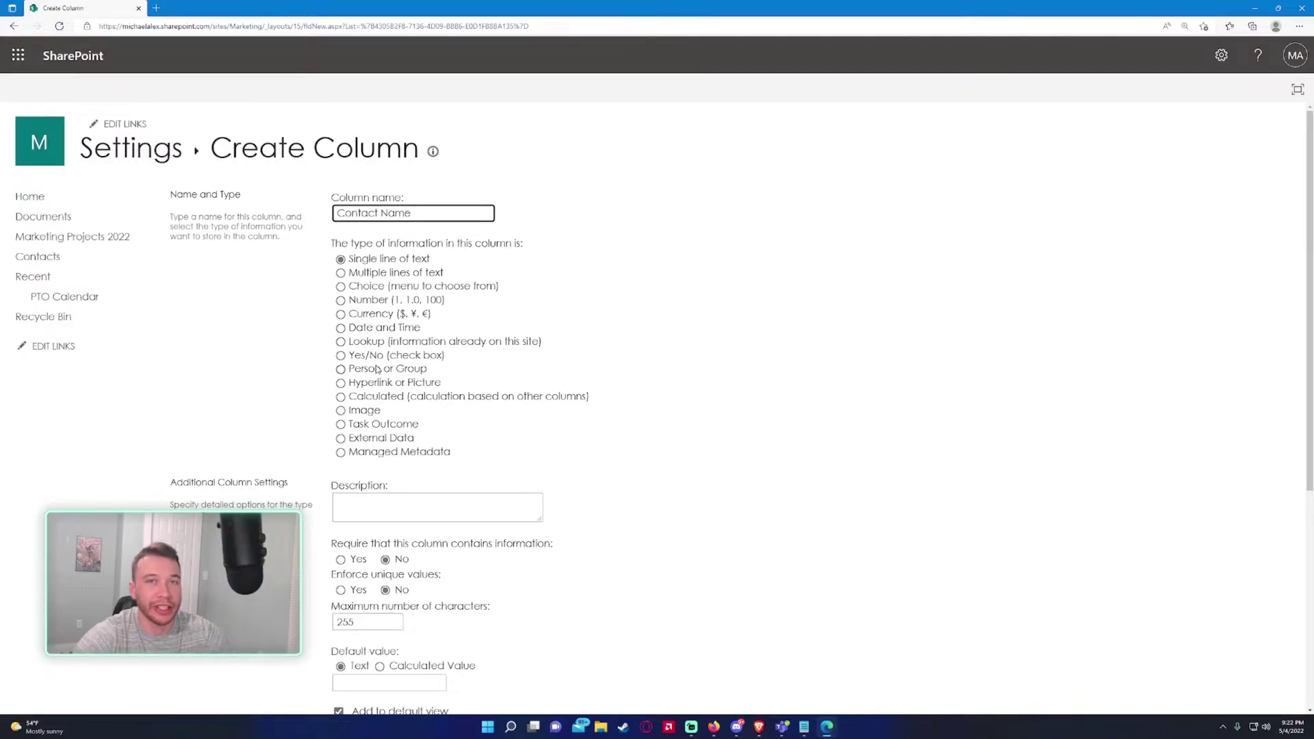
pyautogui.click(340, 341)
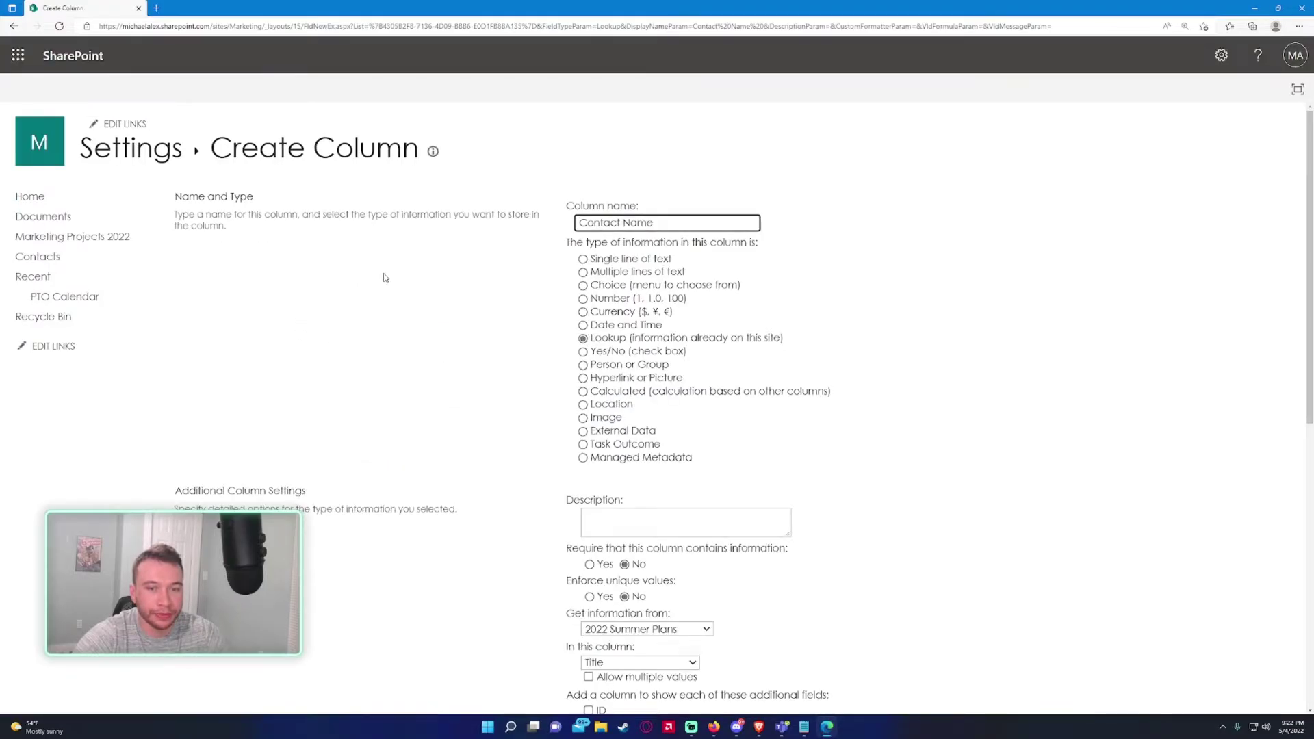
pyautogui.scroll(-1, 381, 291)
pyautogui.click(589, 470)
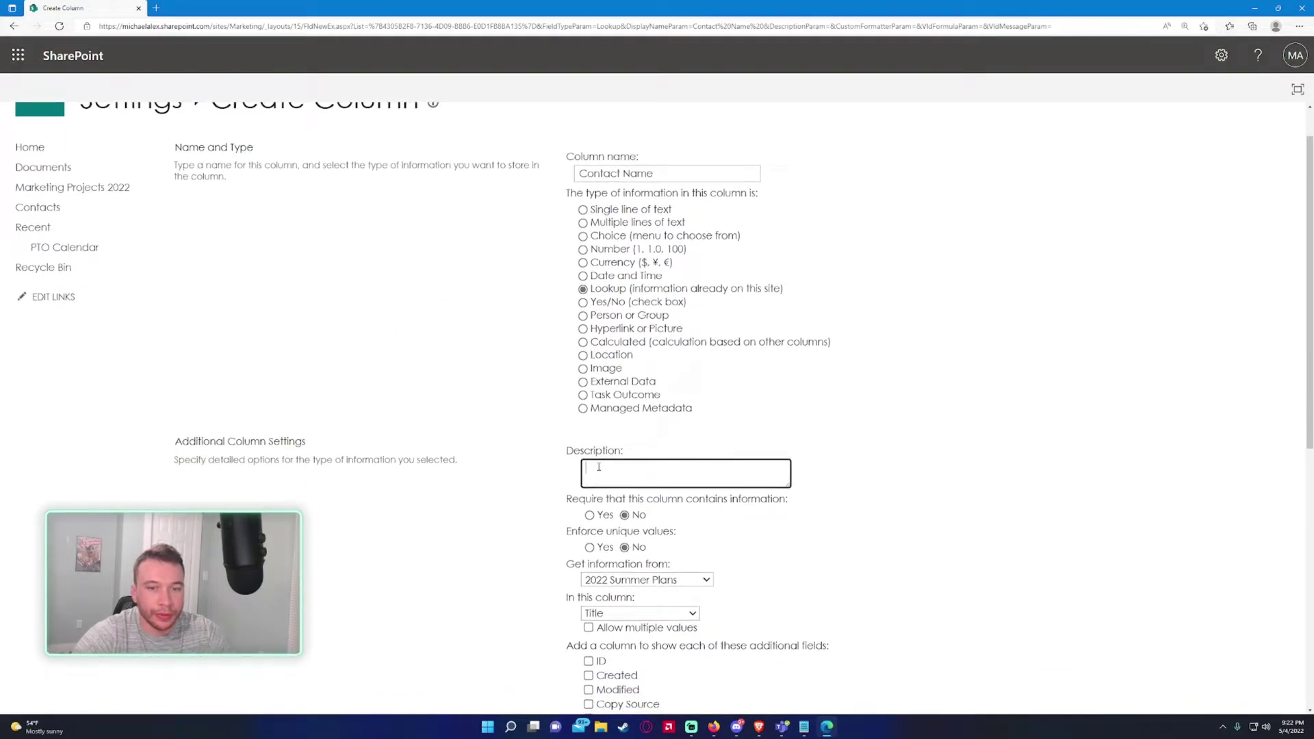
pyautogui.scroll(-4, 506, 390)
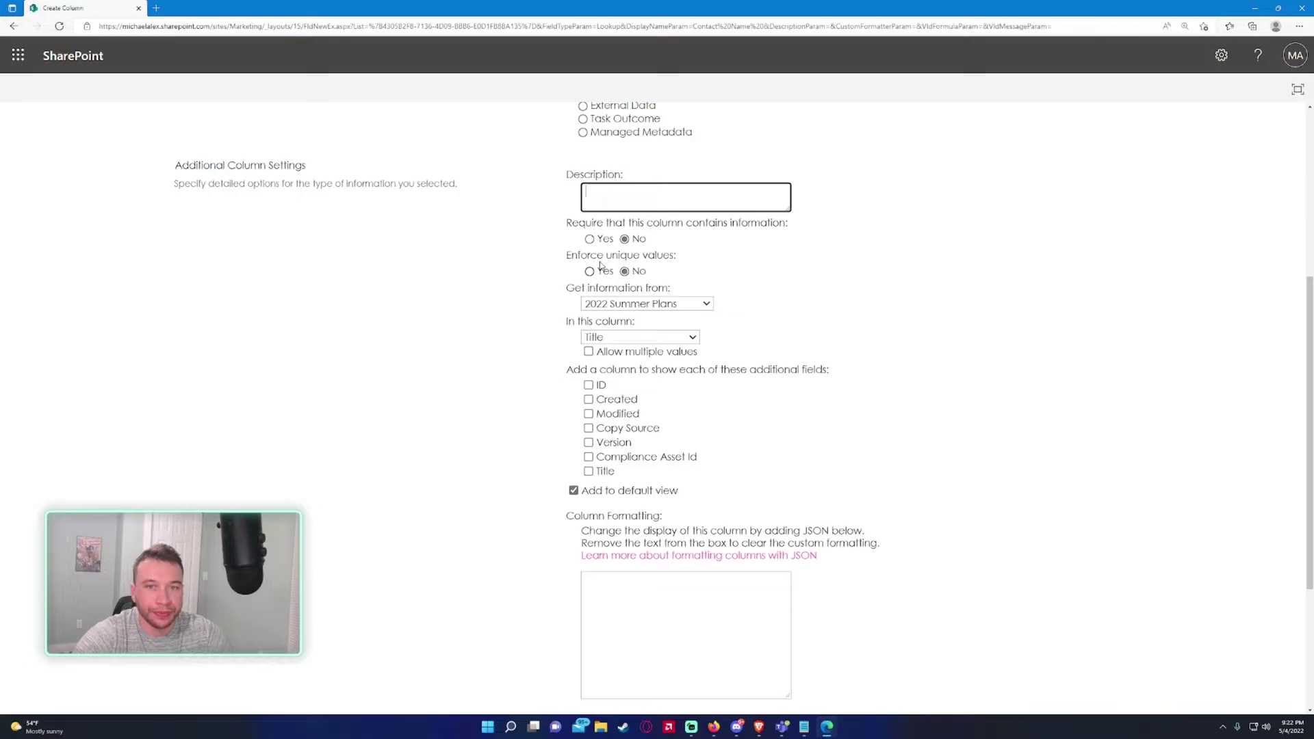
pyautogui.moveTo(588, 224); pyautogui.dragTo(704, 224)
pyautogui.click(659, 241)
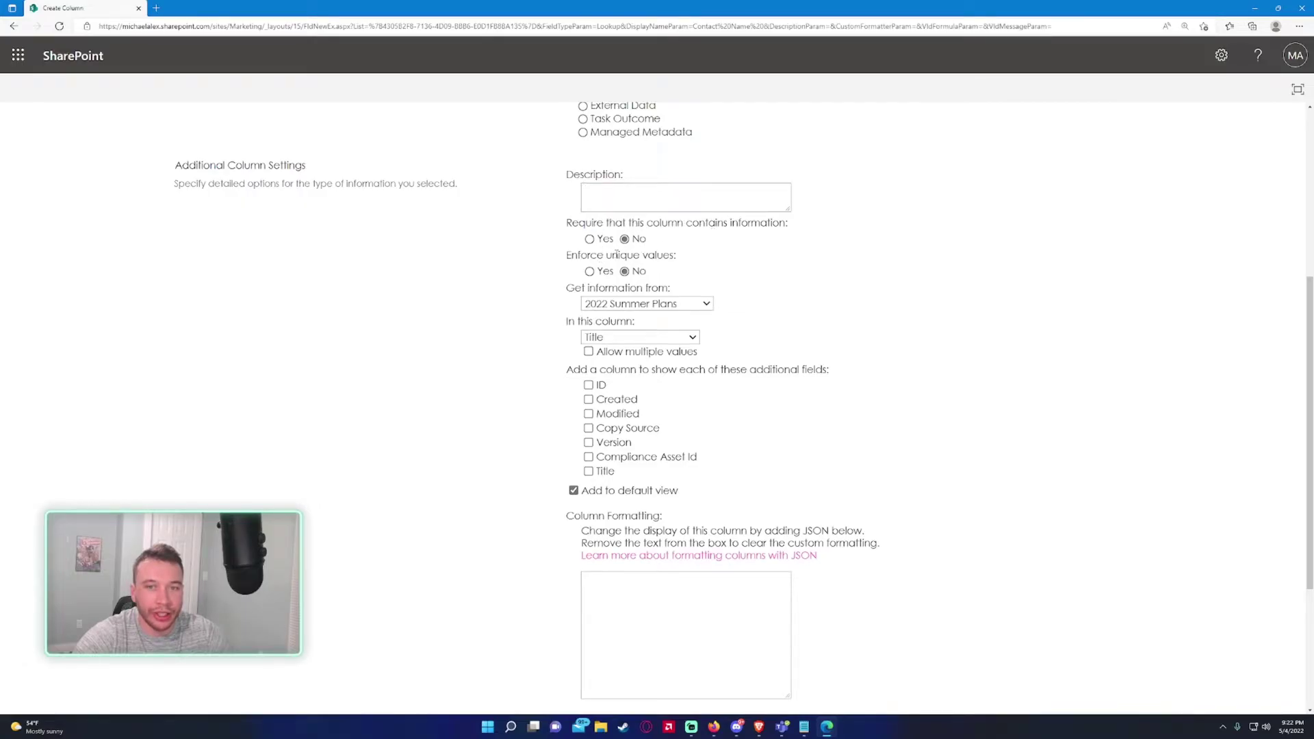
pyautogui.moveTo(583, 292); pyautogui.dragTo(655, 292)
# Step: Point the lookup at the Contacts list, using its Title column as the looked-up value
pyautogui.click(655, 293)
pyautogui.click(648, 305)
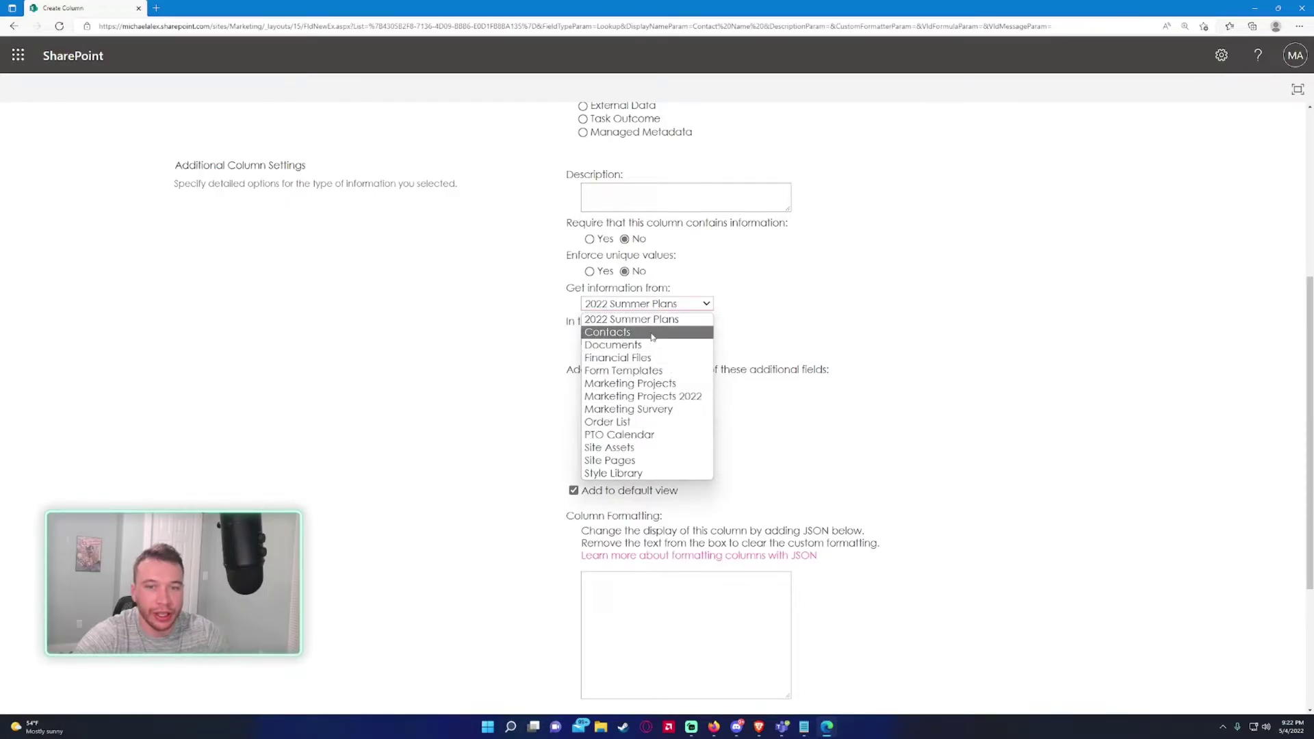
pyautogui.click(607, 332)
pyautogui.click(599, 338)
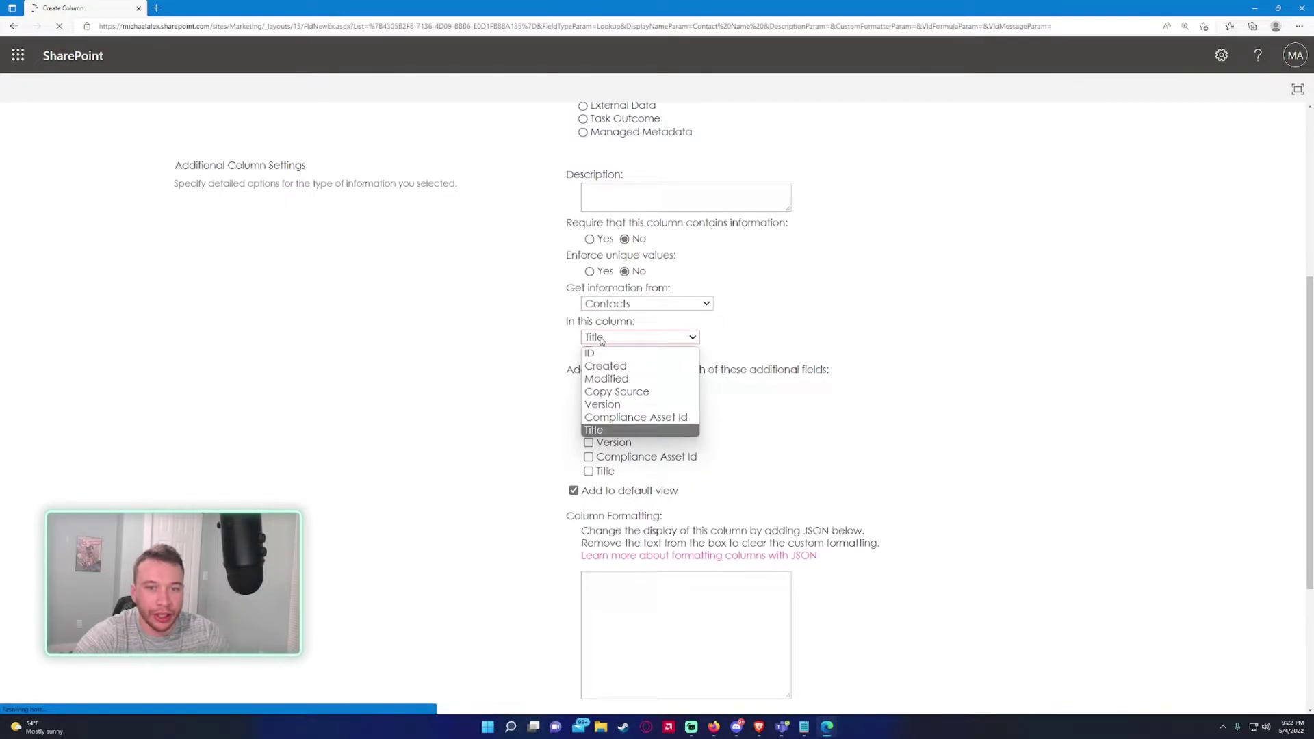
pyautogui.click(590, 353)
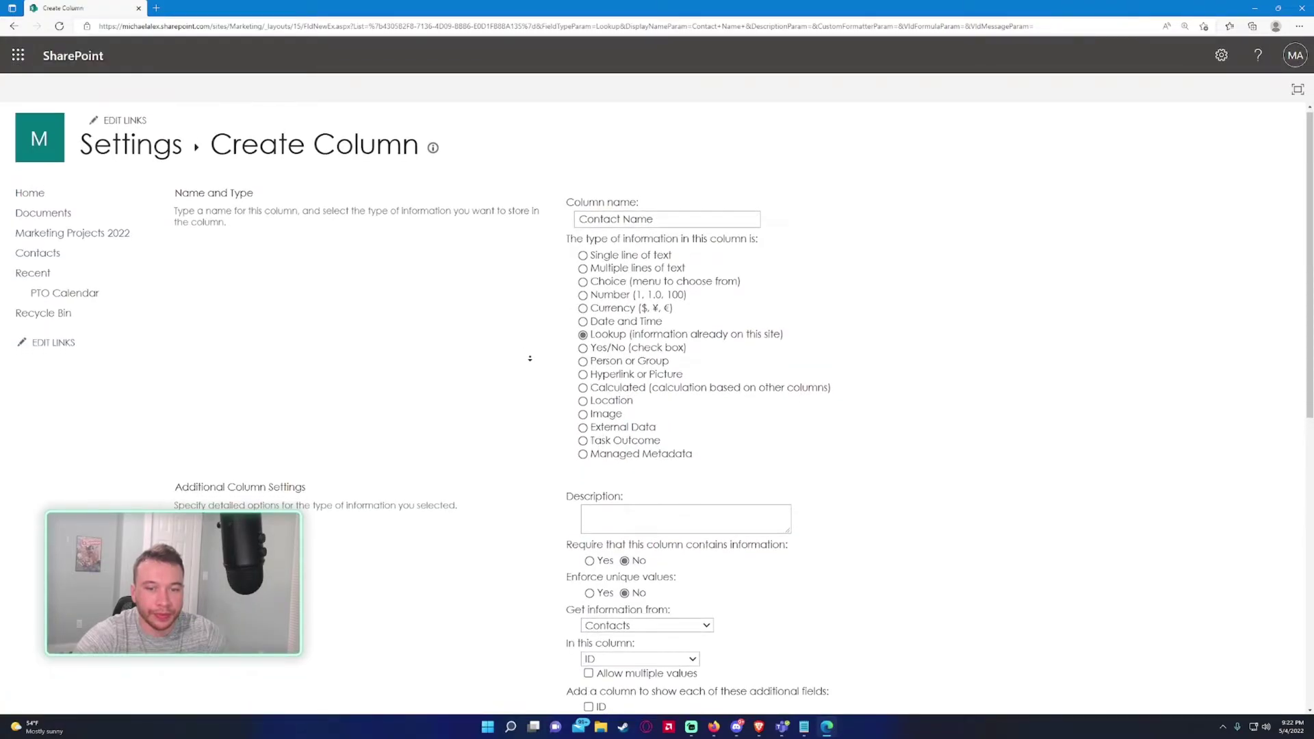
pyautogui.scroll(-4, 529, 357)
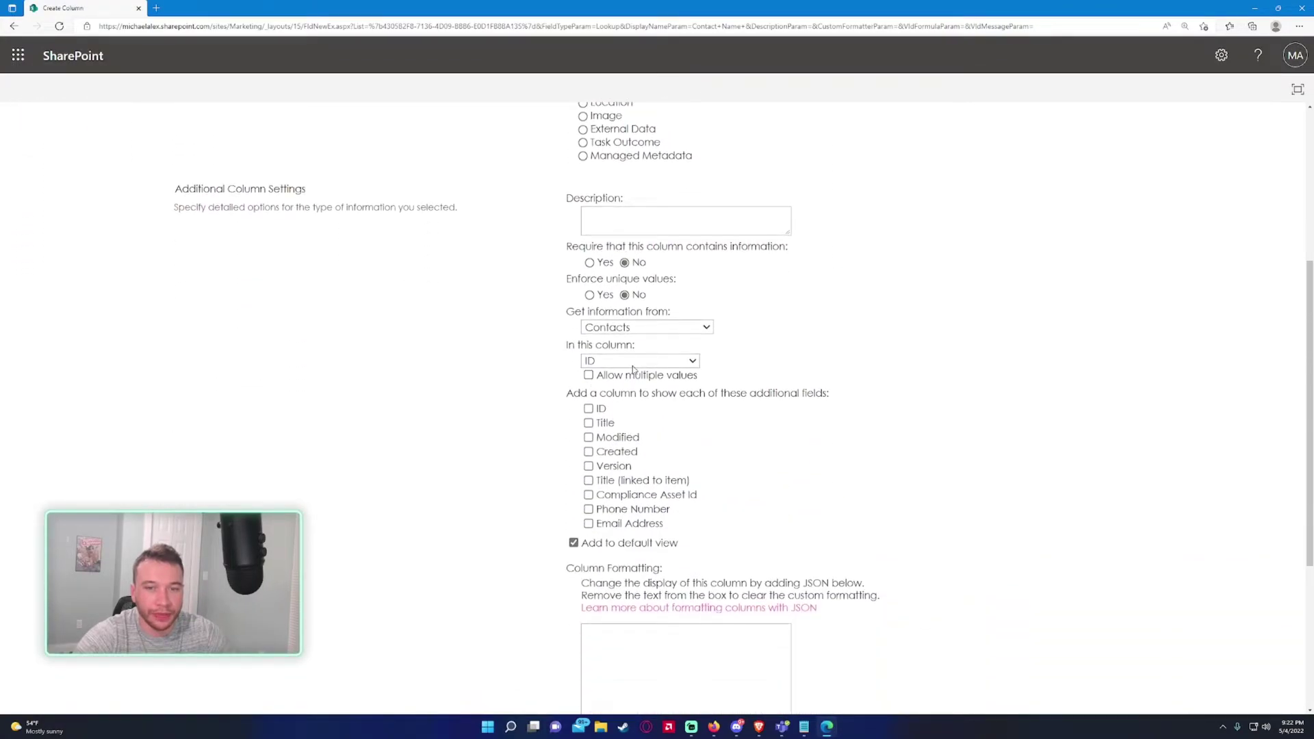
pyautogui.click(632, 363)
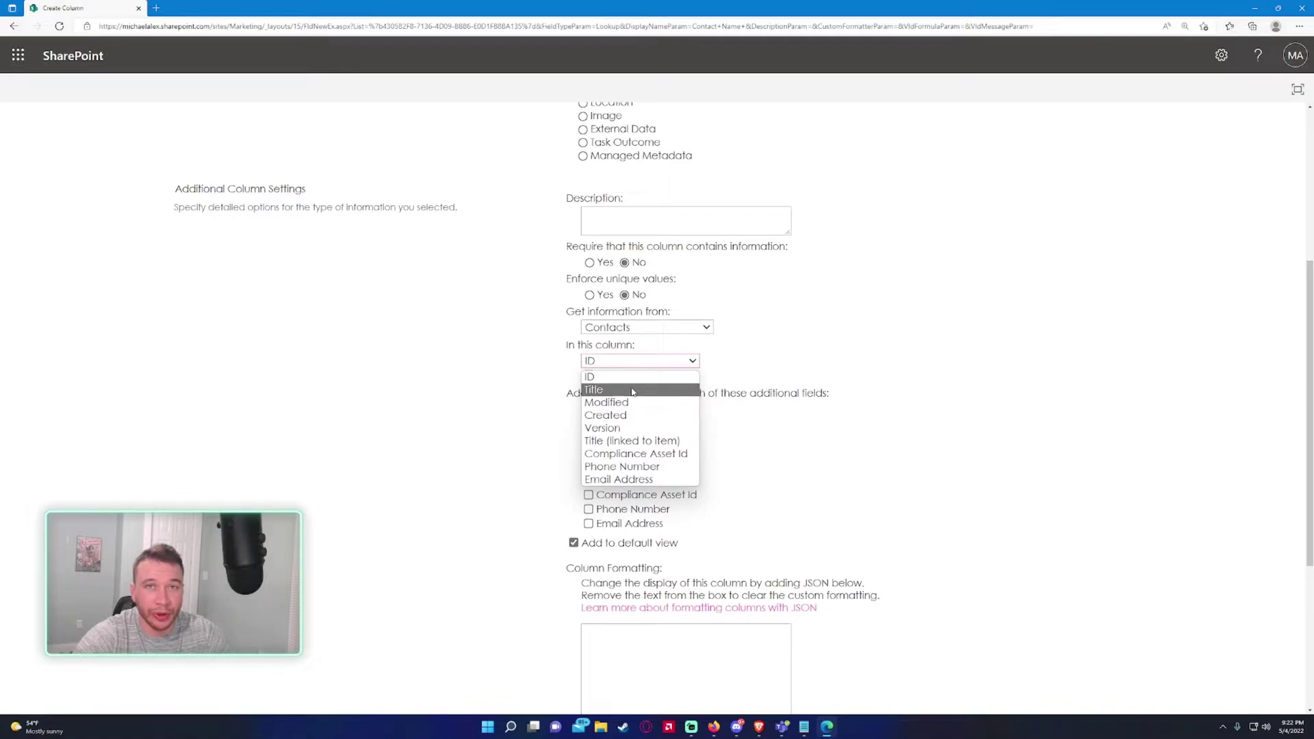
pyautogui.click(602, 390)
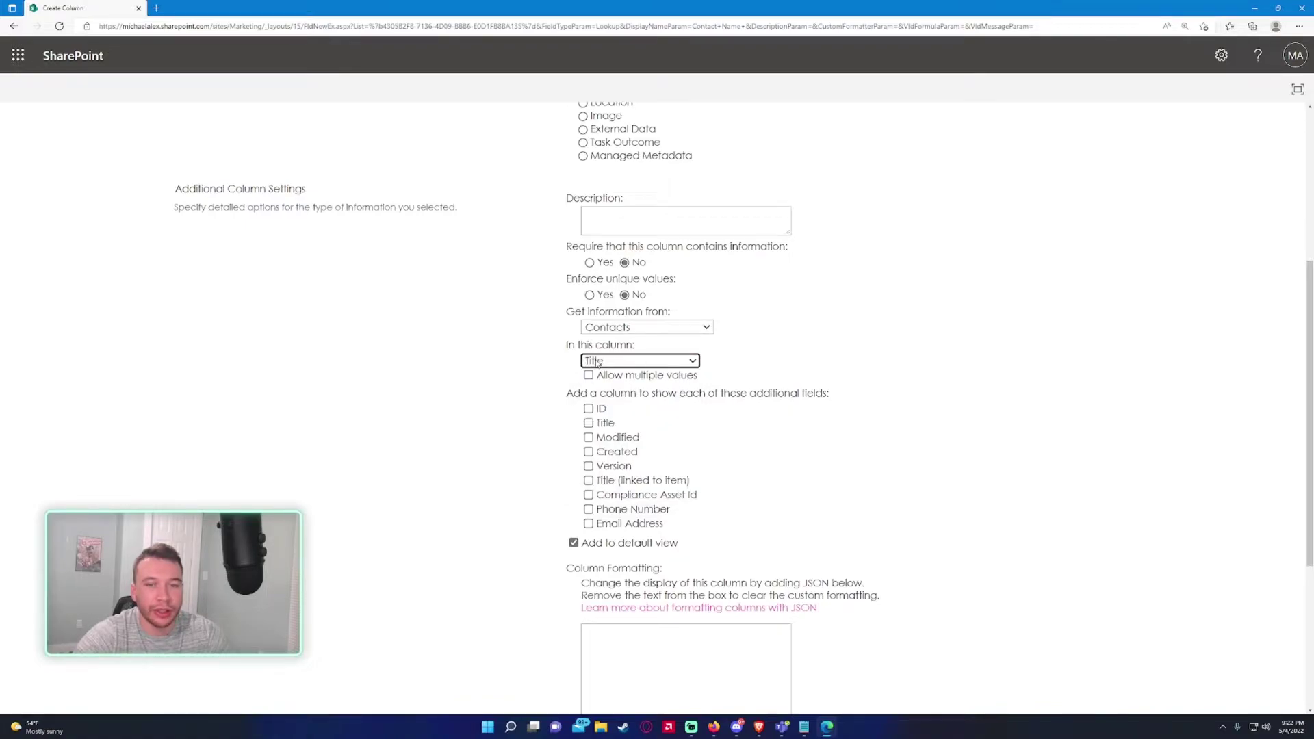
pyautogui.middleClick(524, 350)
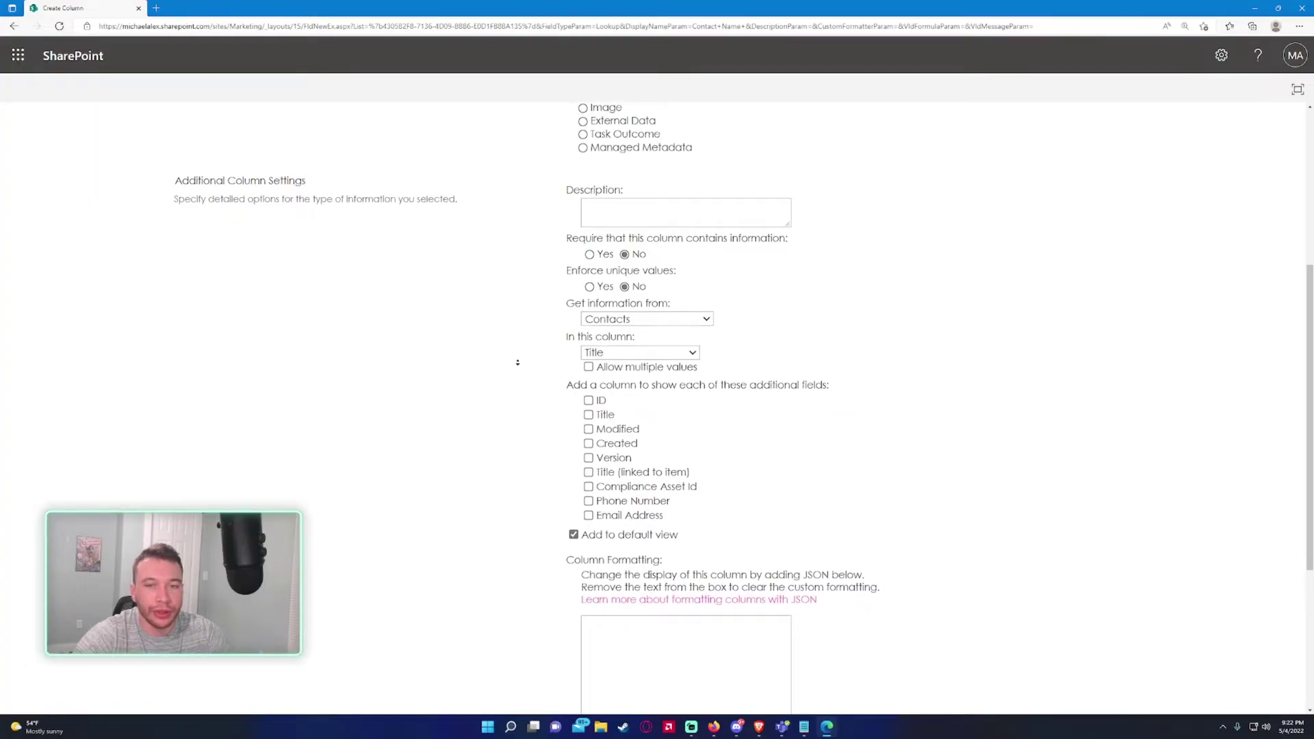
pyautogui.click(537, 373)
pyautogui.moveTo(567, 346); pyautogui.dragTo(657, 345)
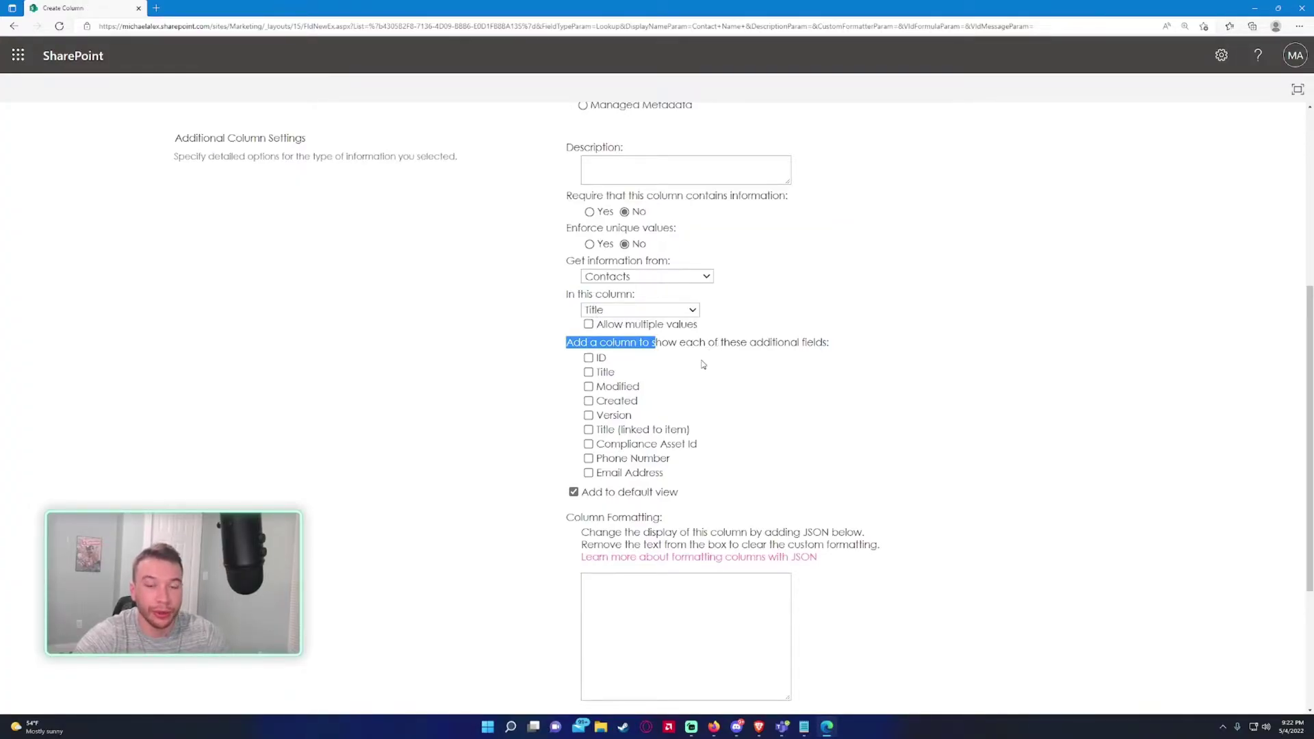
# Step: Include Phone Number and Email Address as extra fields, create the column, and return to the list
pyautogui.click(637, 461)
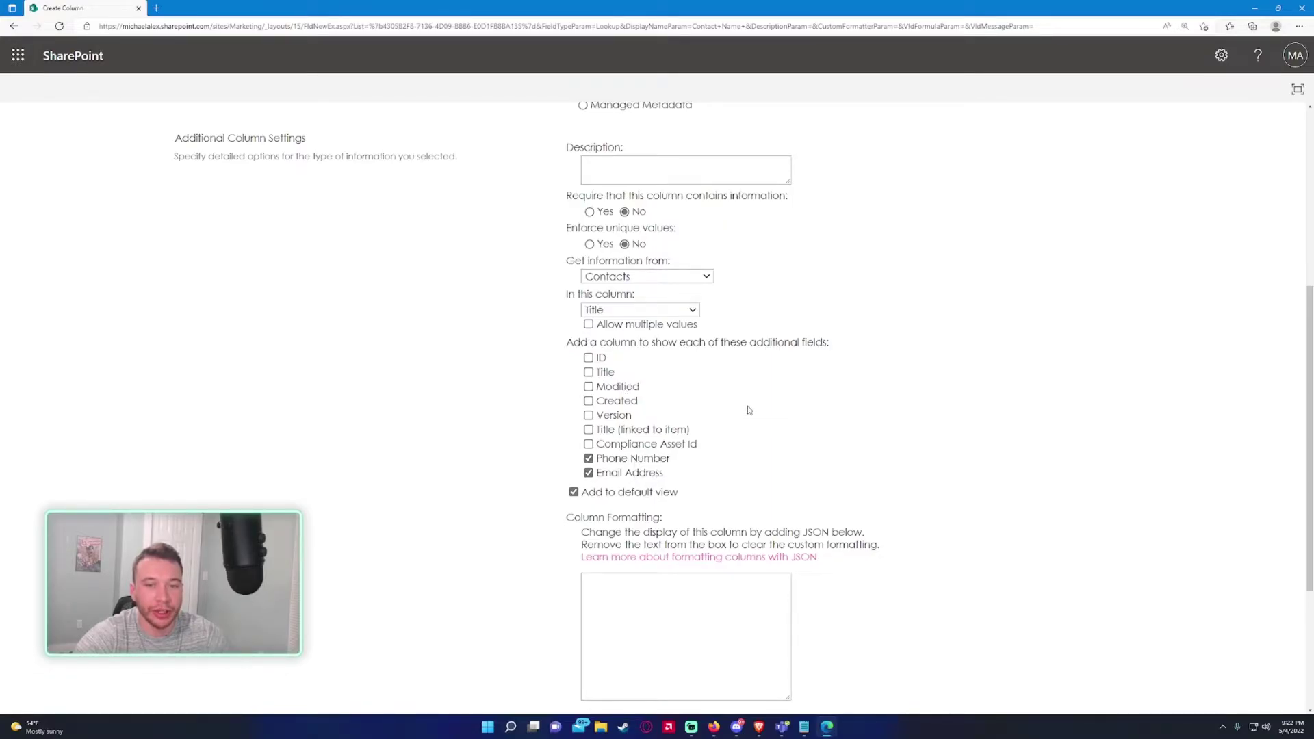
pyautogui.scroll(-1, 748, 410)
pyautogui.scroll(-2, 778, 413)
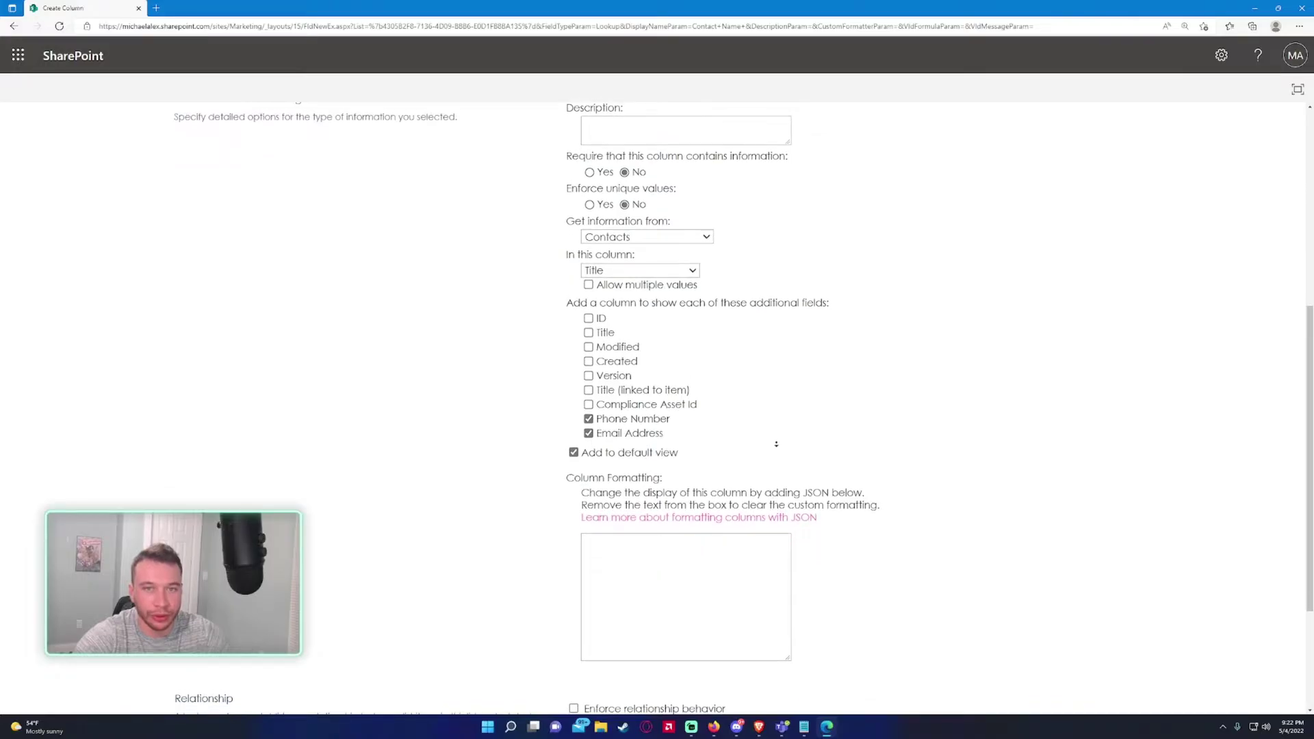
pyautogui.scroll(5, 769, 362)
pyautogui.scroll(2, 766, 366)
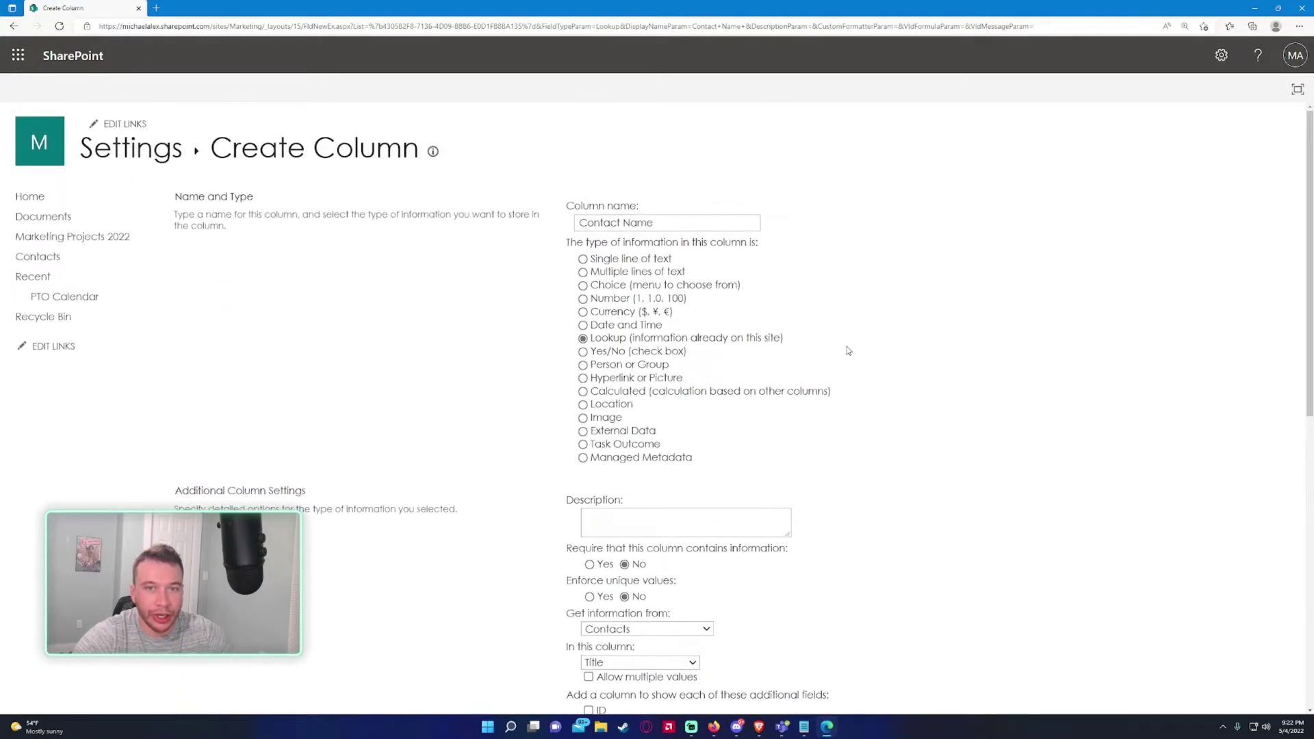
pyautogui.scroll(-8, 847, 345)
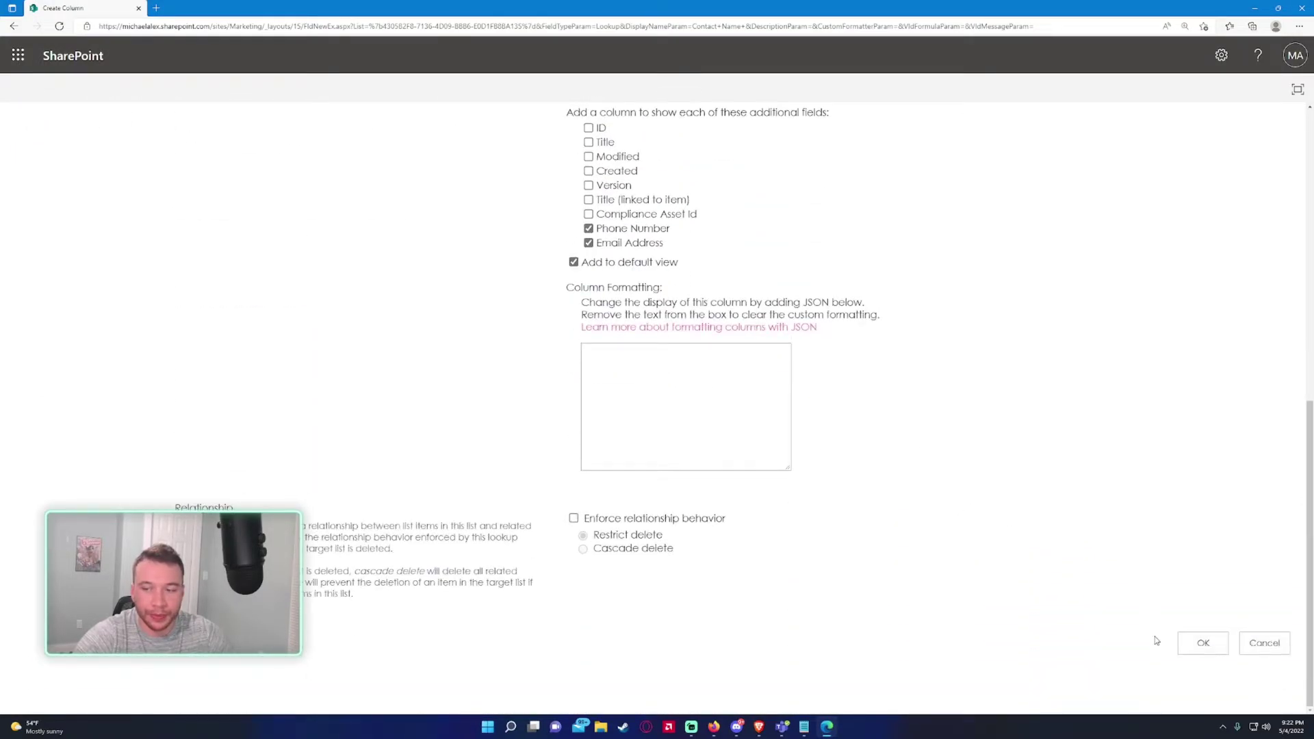
pyautogui.click(1203, 644)
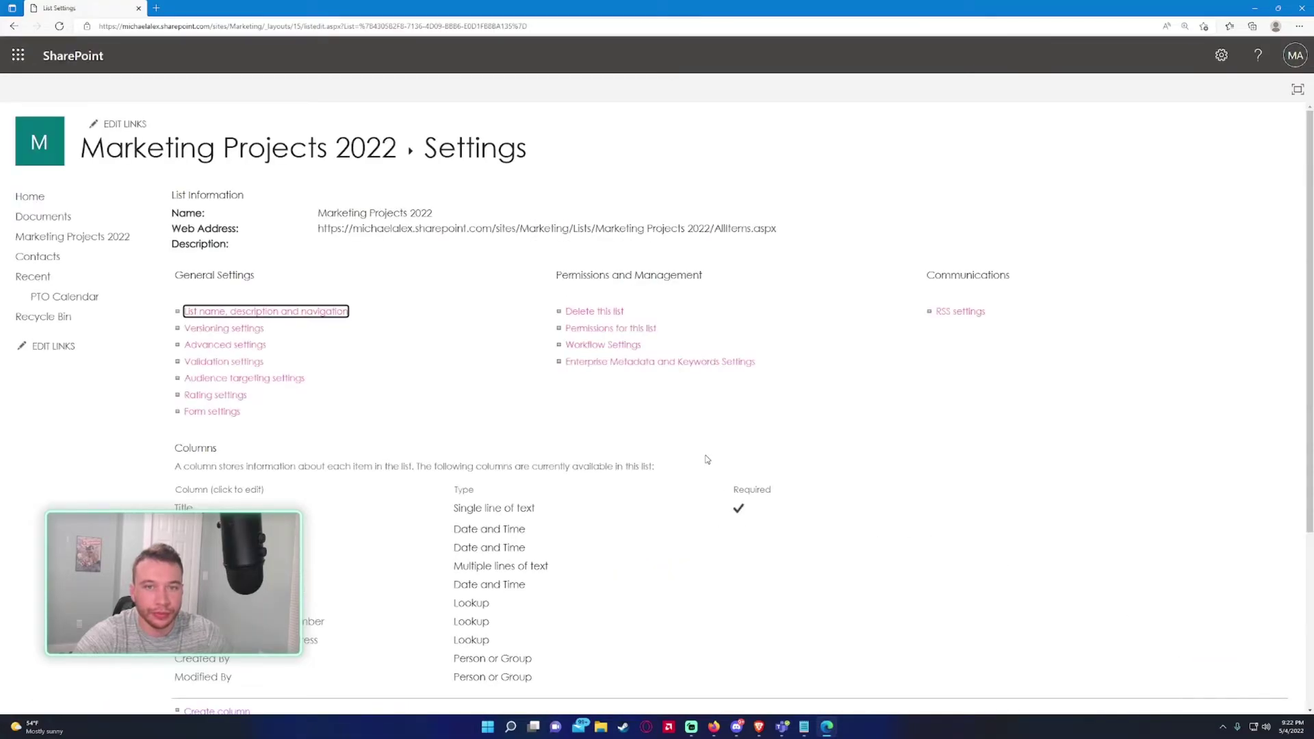
pyautogui.click(71, 236)
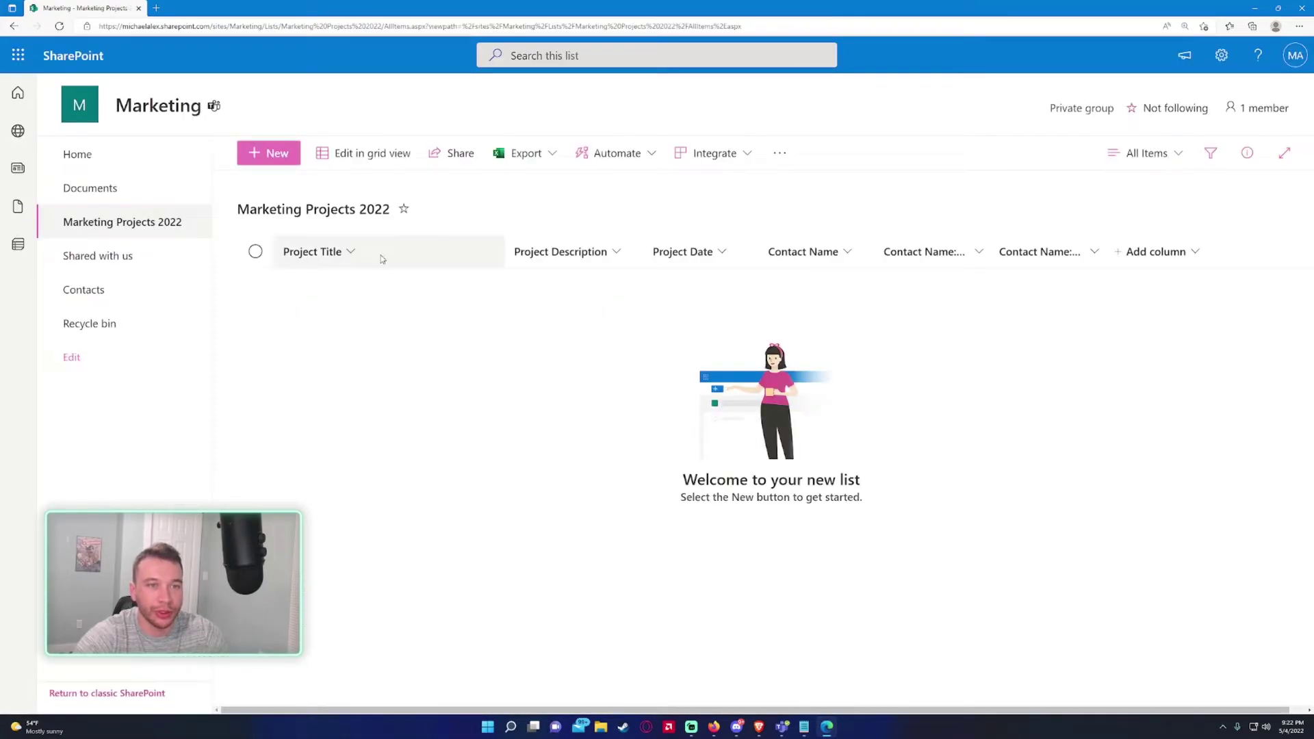
# Step: Start a new item titled Beach Party 2022 with description Coworkers retreat
pyautogui.click(290, 158)
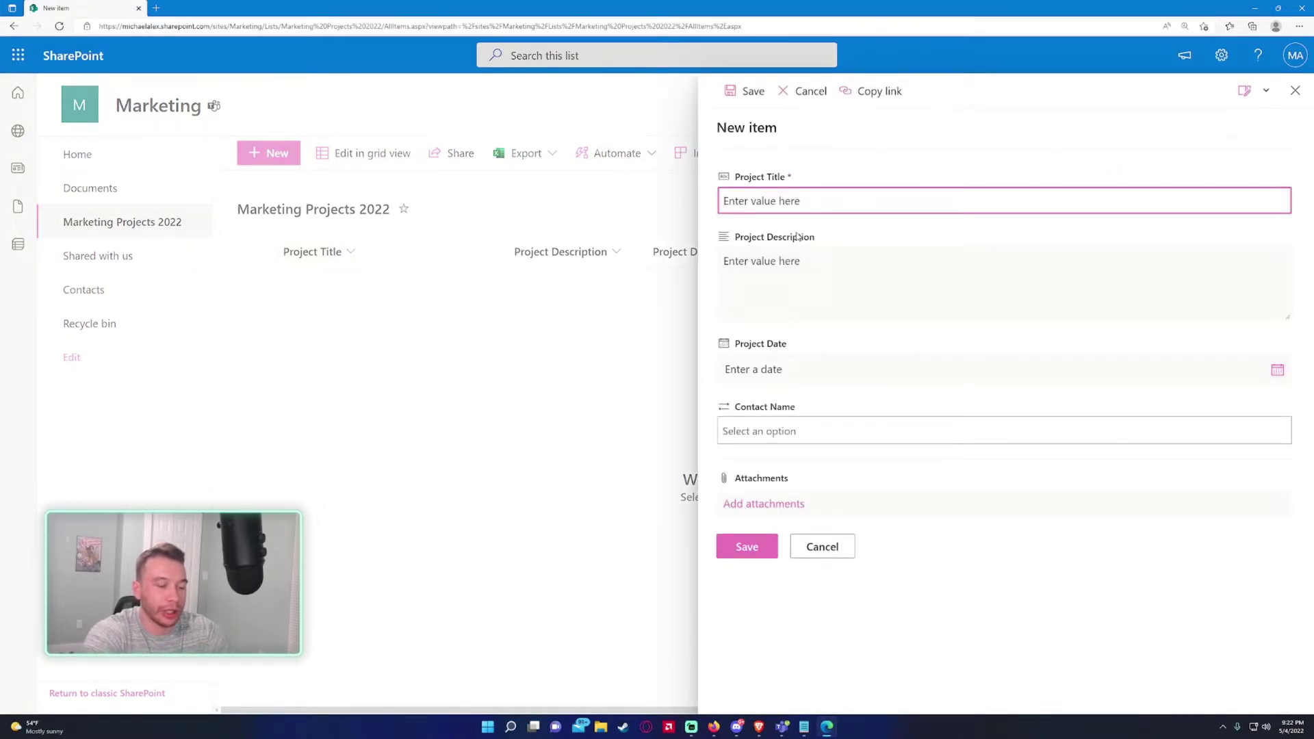
pyautogui.write('Beach Party 2022')
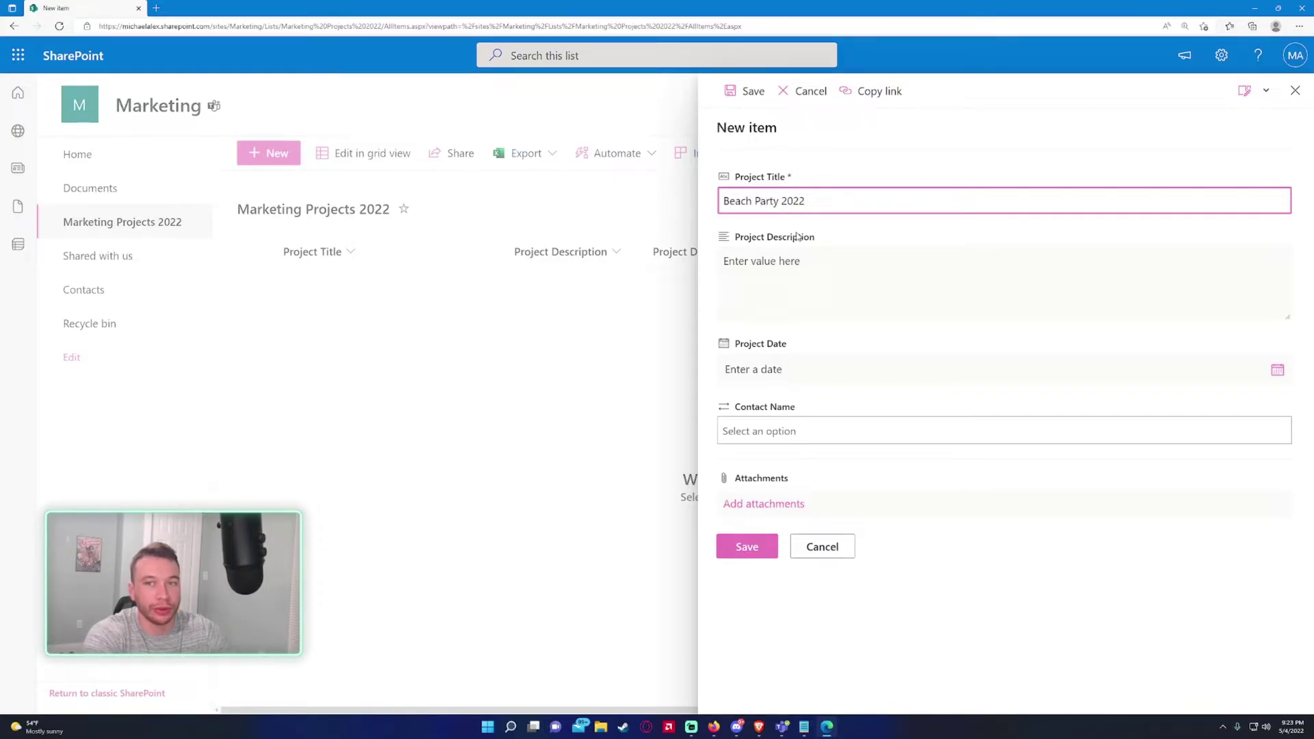
pyautogui.press('Tab')
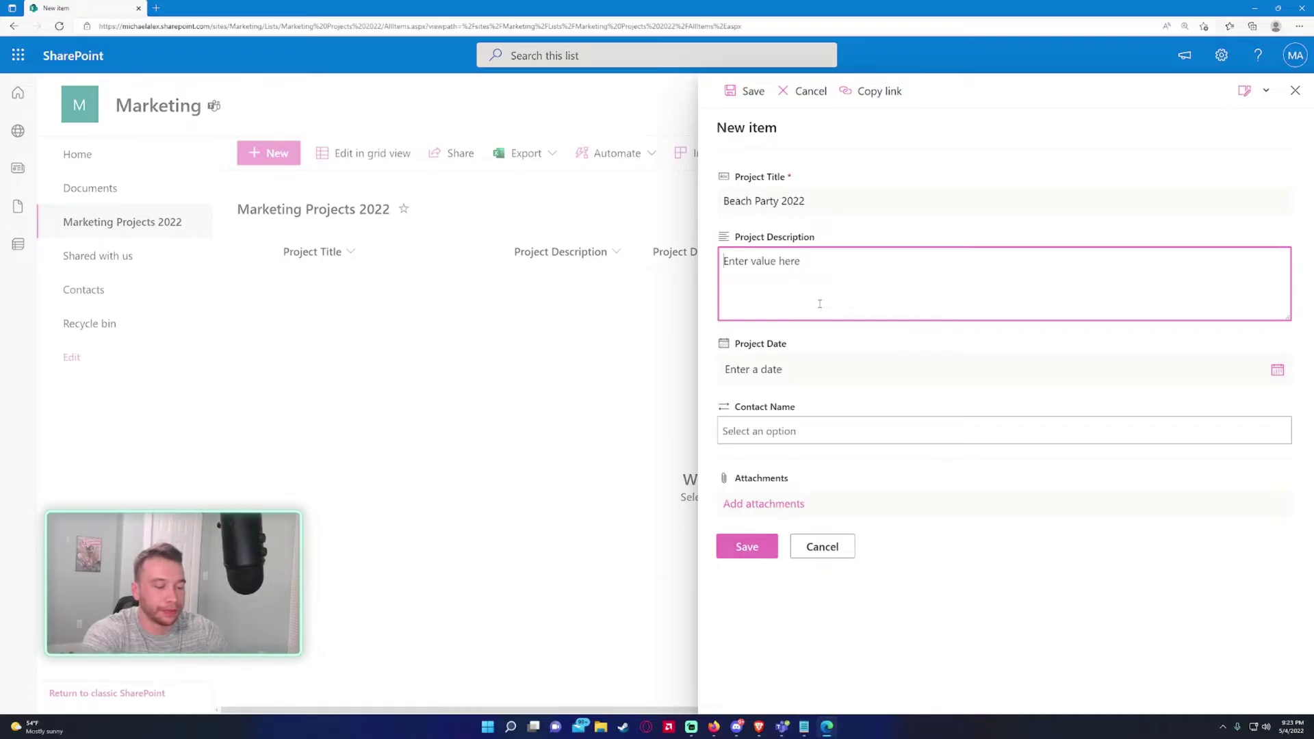
pyautogui.write('Coworkers retreat')
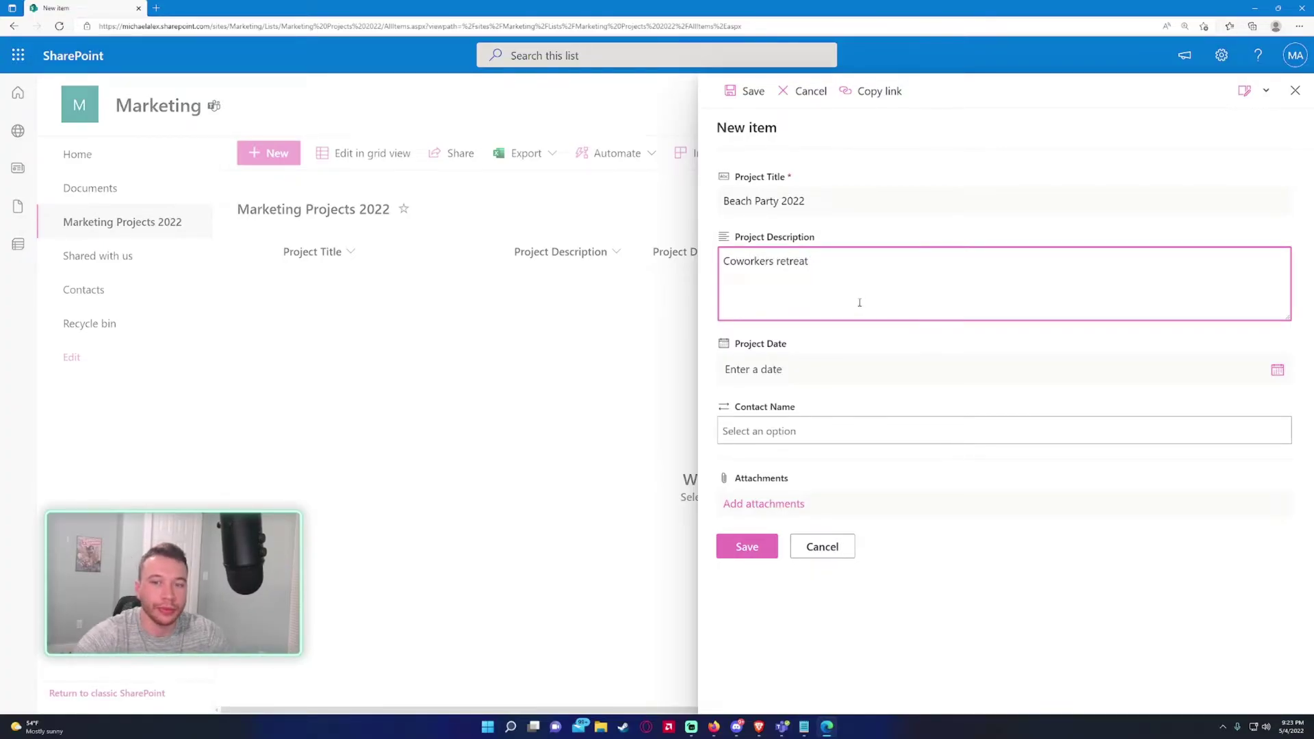
pyautogui.click(750, 364)
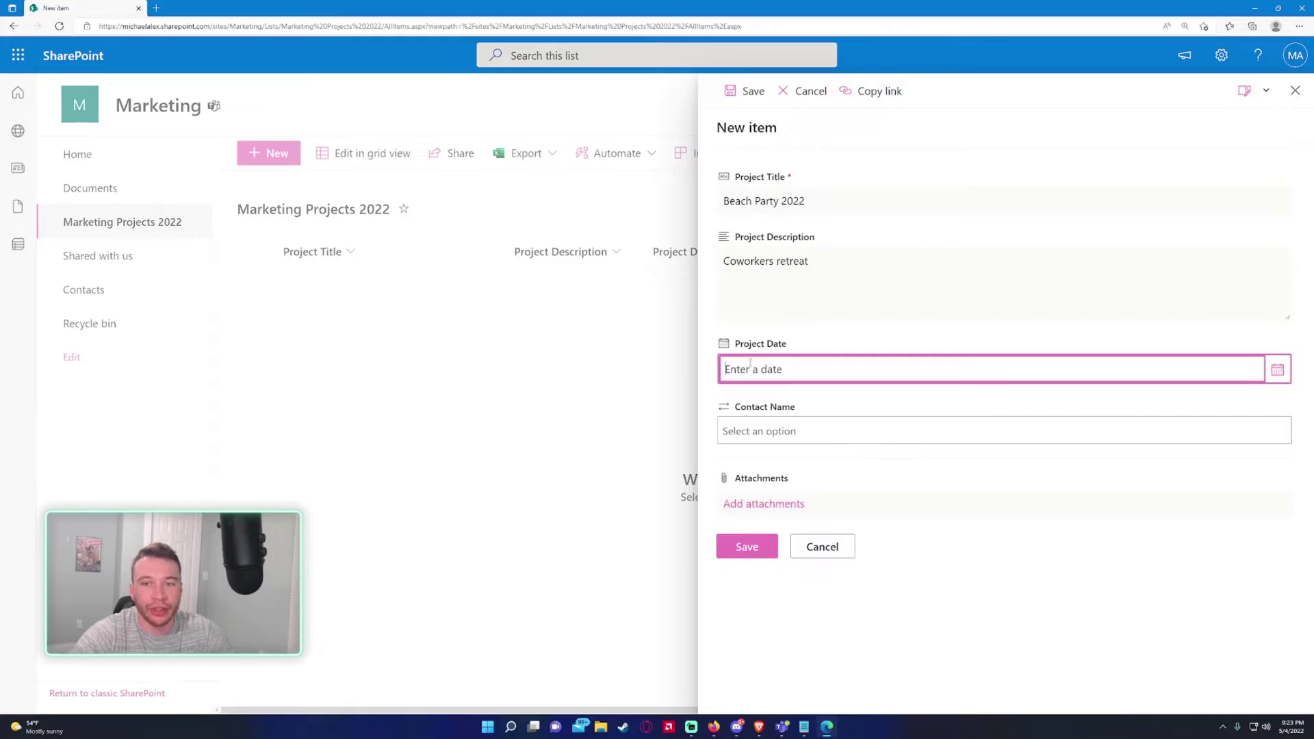
# Step: Set the project date to 5/20/2022, link the first contact, and save the item
pyautogui.click(1273, 369)
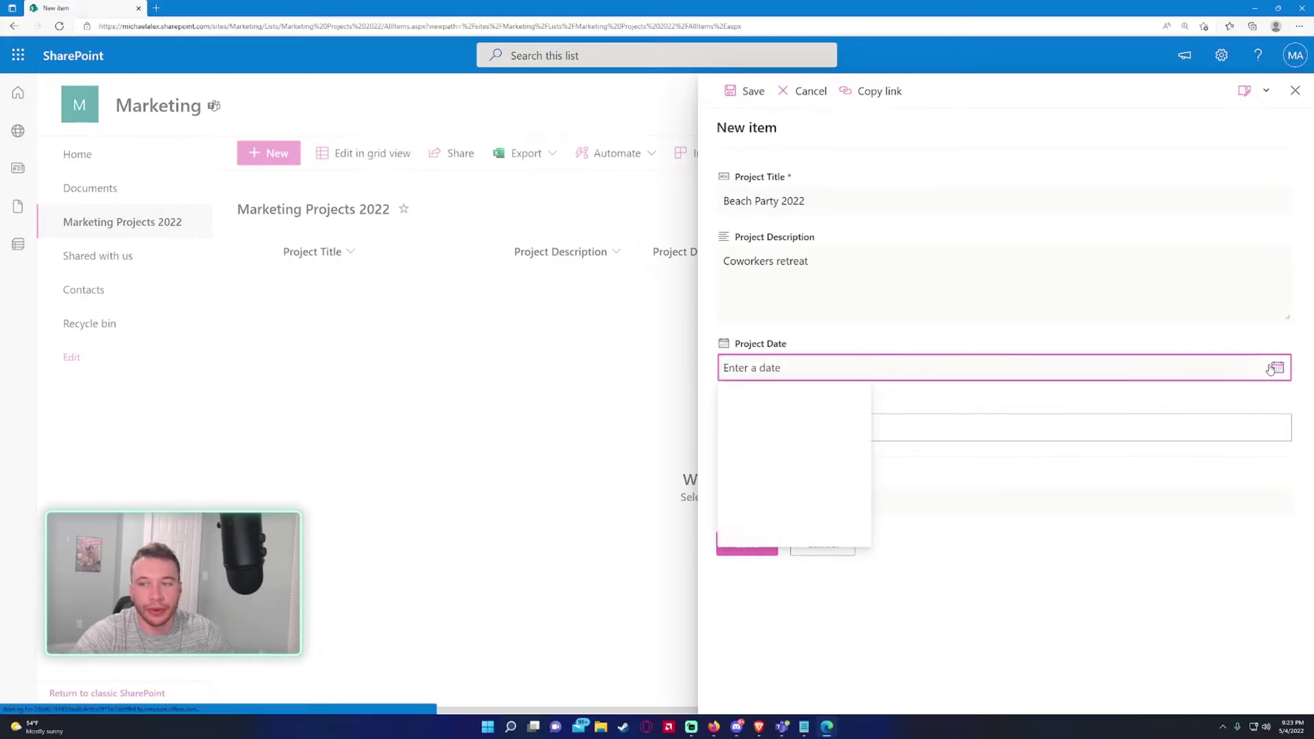
pyautogui.click(831, 464)
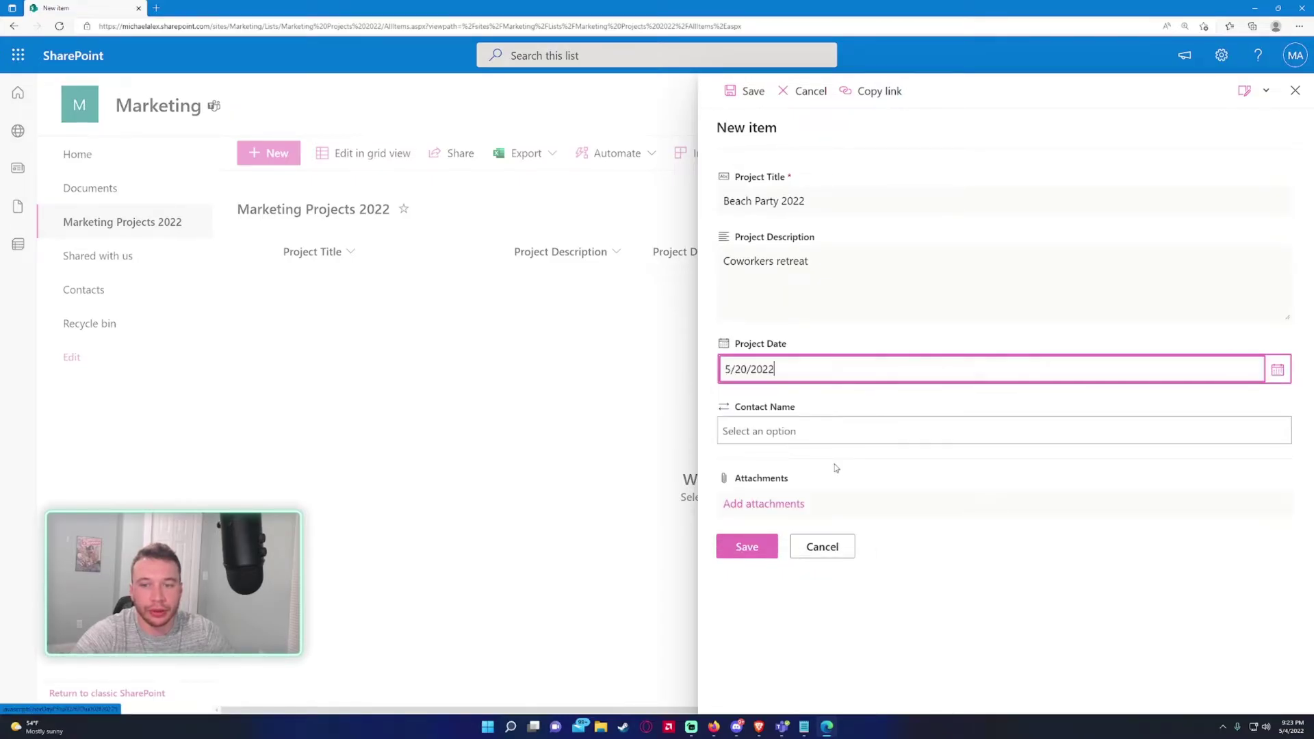
pyautogui.click(772, 432)
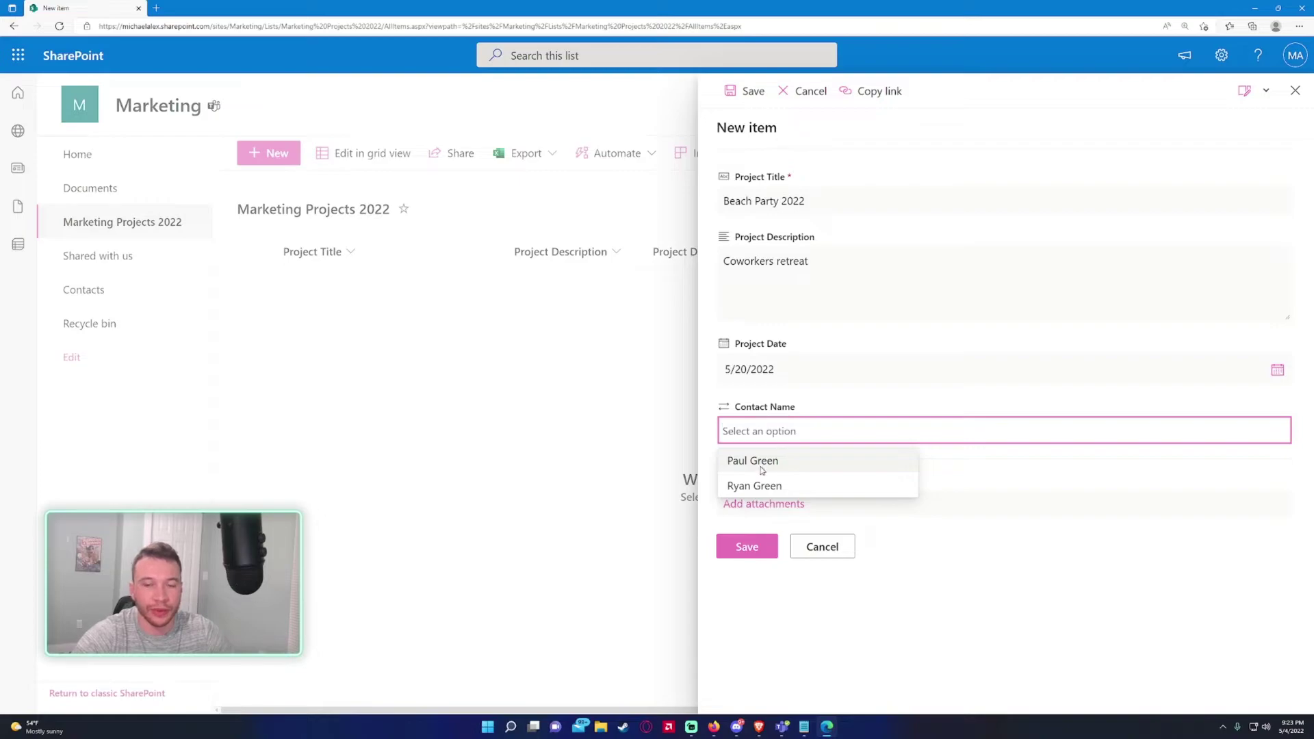
pyautogui.click(761, 462)
pyautogui.click(749, 545)
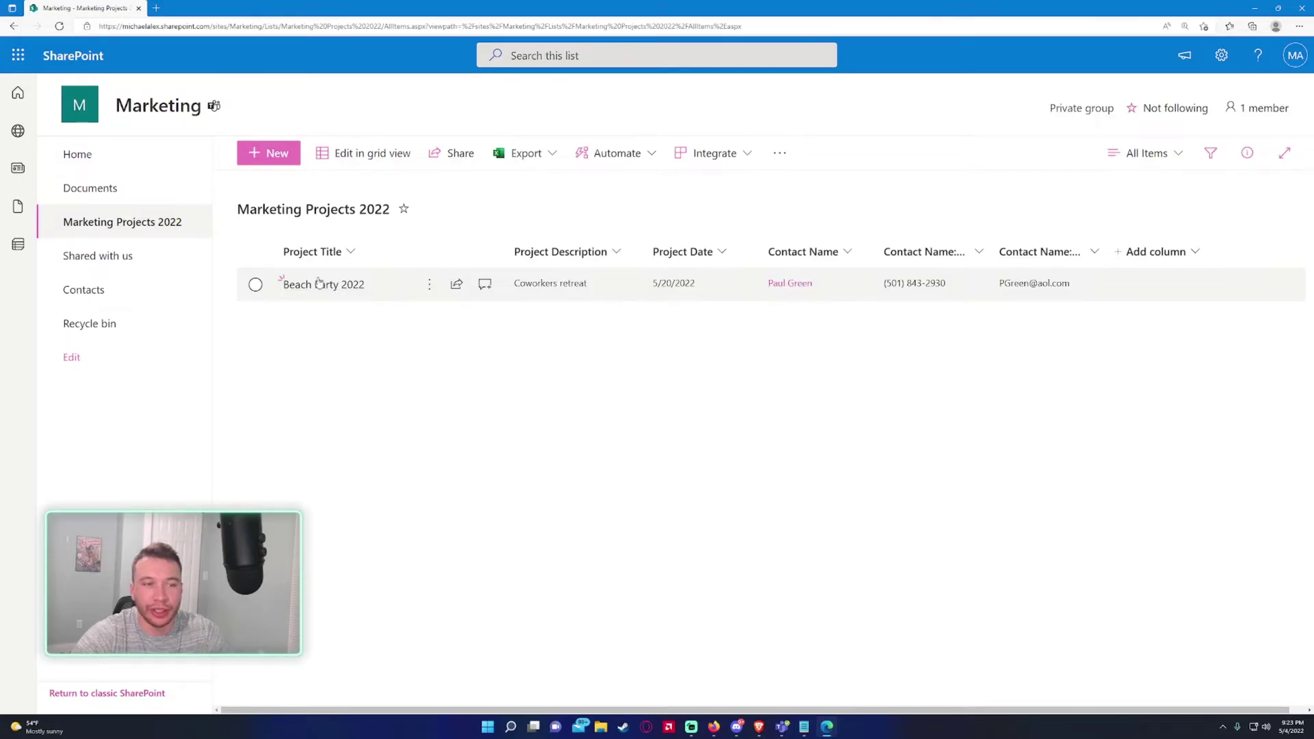
# Step: Compare against the Contacts list and open the linked contact's details in a new tab
pyautogui.click(194, 294)
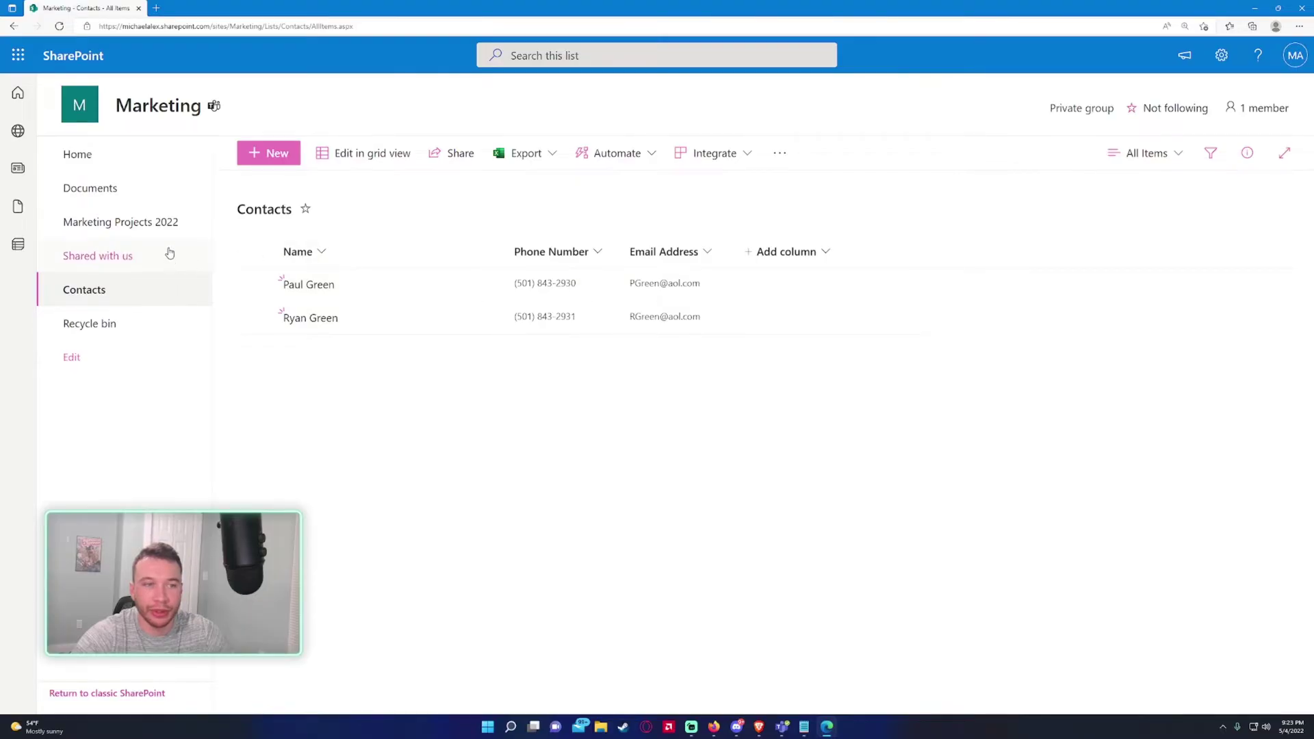
pyautogui.click(163, 223)
pyautogui.click(806, 286)
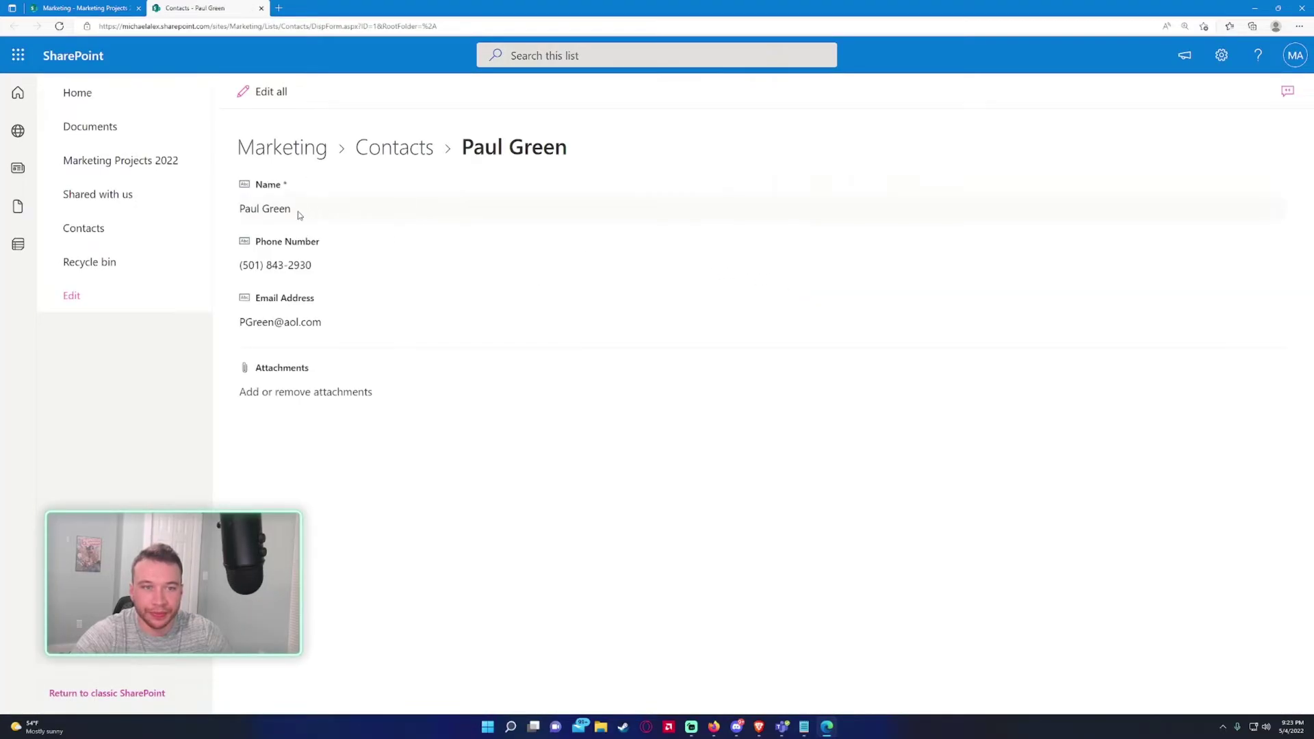
# Step: Close the contact tab and widen the Contact Name:Phone Number and Contact Name:Email Address columns
pyautogui.click(260, 8)
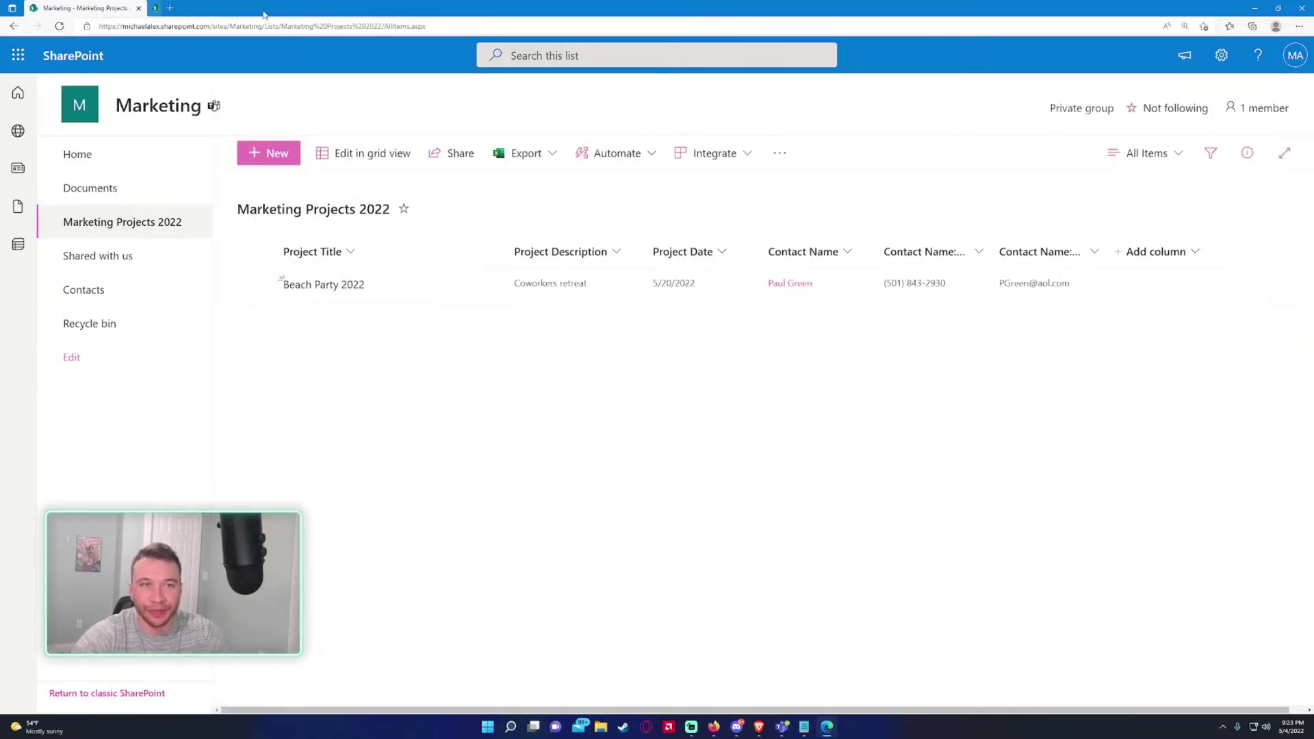
pyautogui.moveTo(988, 251); pyautogui.dragTo(1056, 251)
pyautogui.moveTo(1175, 251); pyautogui.dragTo(1240, 251)
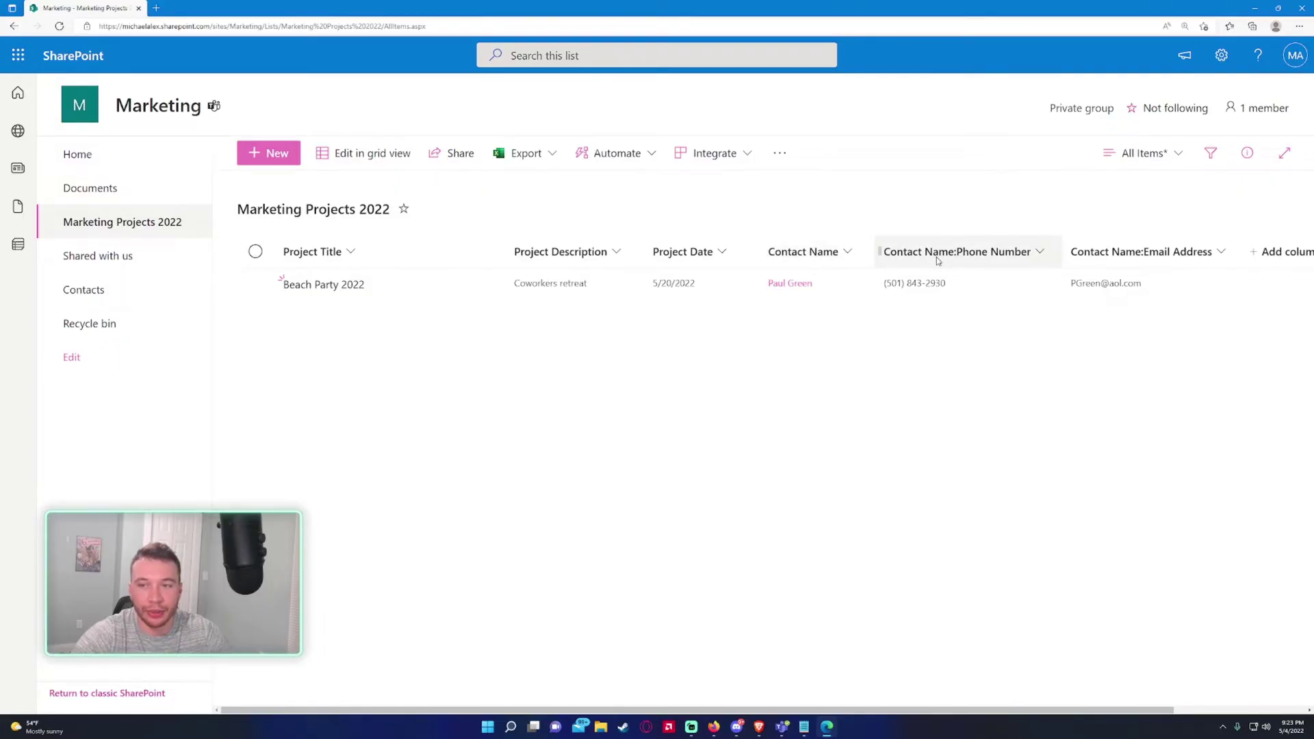
# Step: Rename the Contact Name:Phone Number column to Phone Number
pyautogui.click(1027, 252)
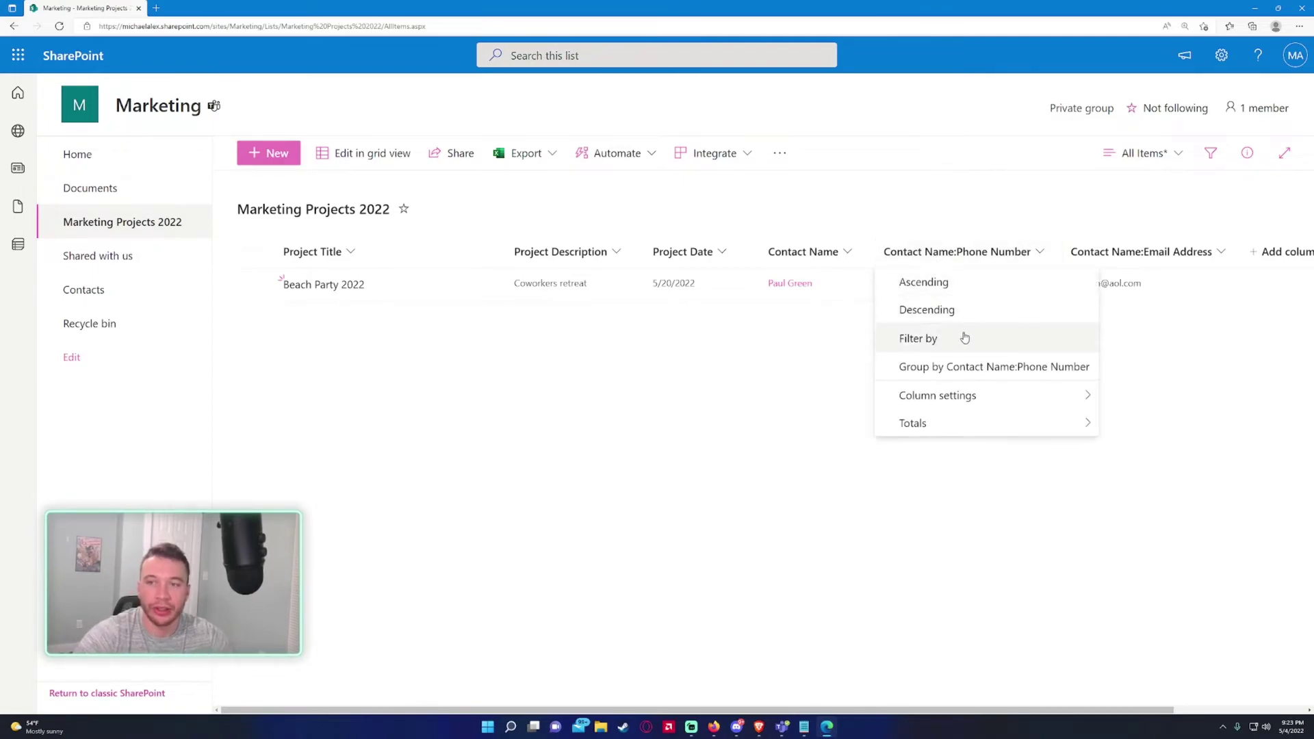
pyautogui.moveTo(1008, 404)
pyautogui.click(1114, 397)
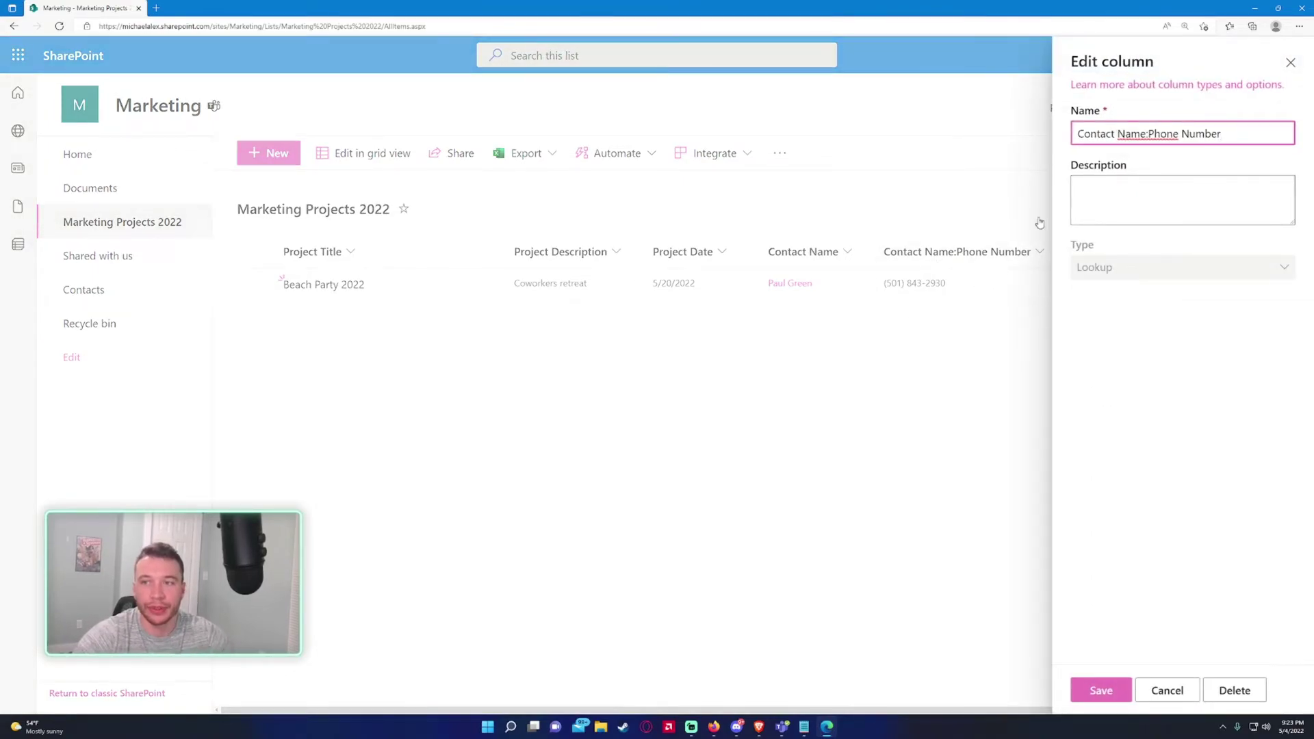
pyautogui.moveTo(1149, 135); pyautogui.dragTo(1077, 135)
pyautogui.press('BackSpace')
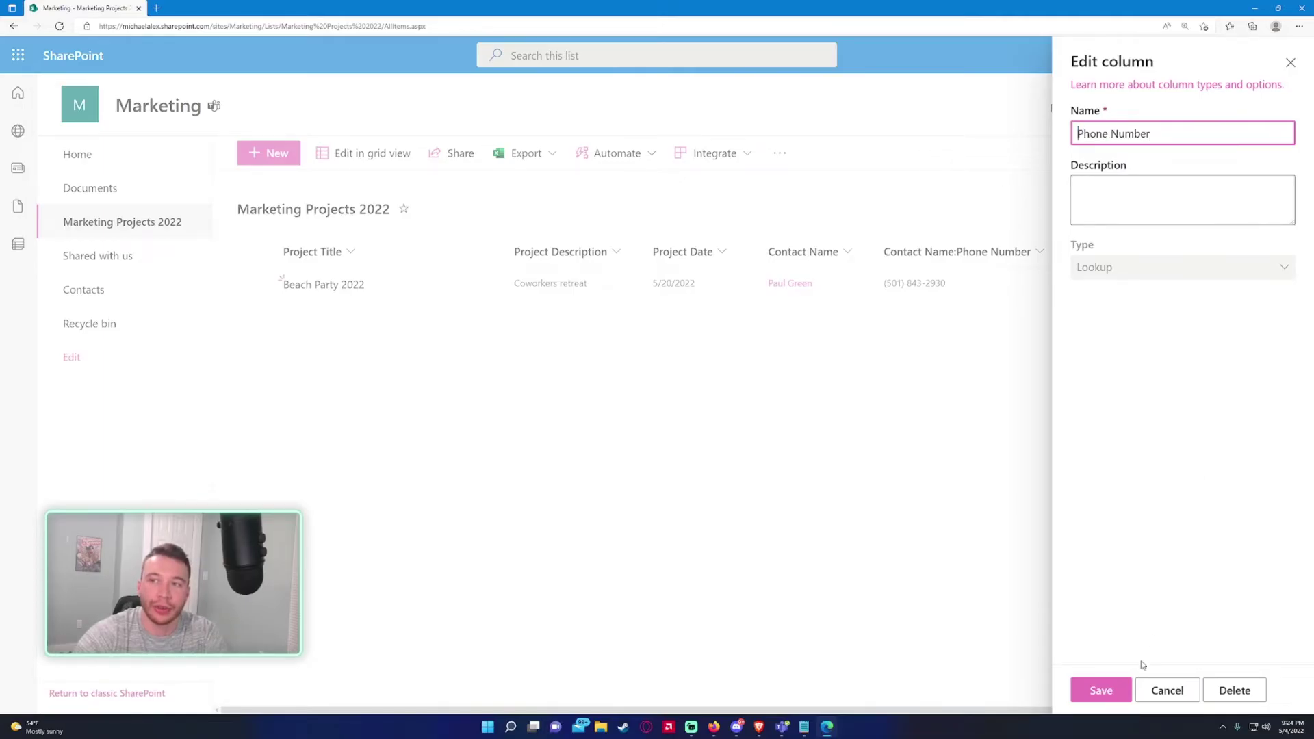
pyautogui.click(1101, 691)
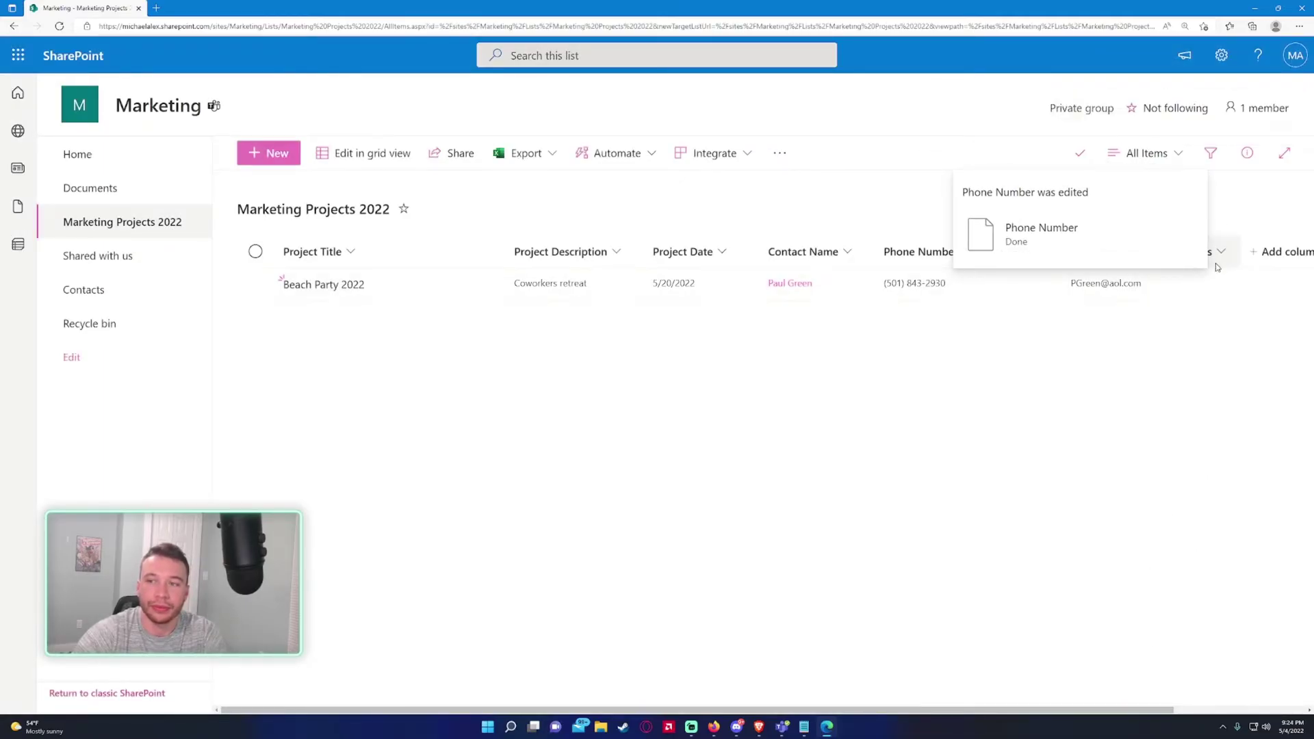
# Step: Rename the Contact Name:Email Address column to Email Address, then recheck the Contacts list
pyautogui.click(1213, 253)
pyautogui.moveTo(1159, 388)
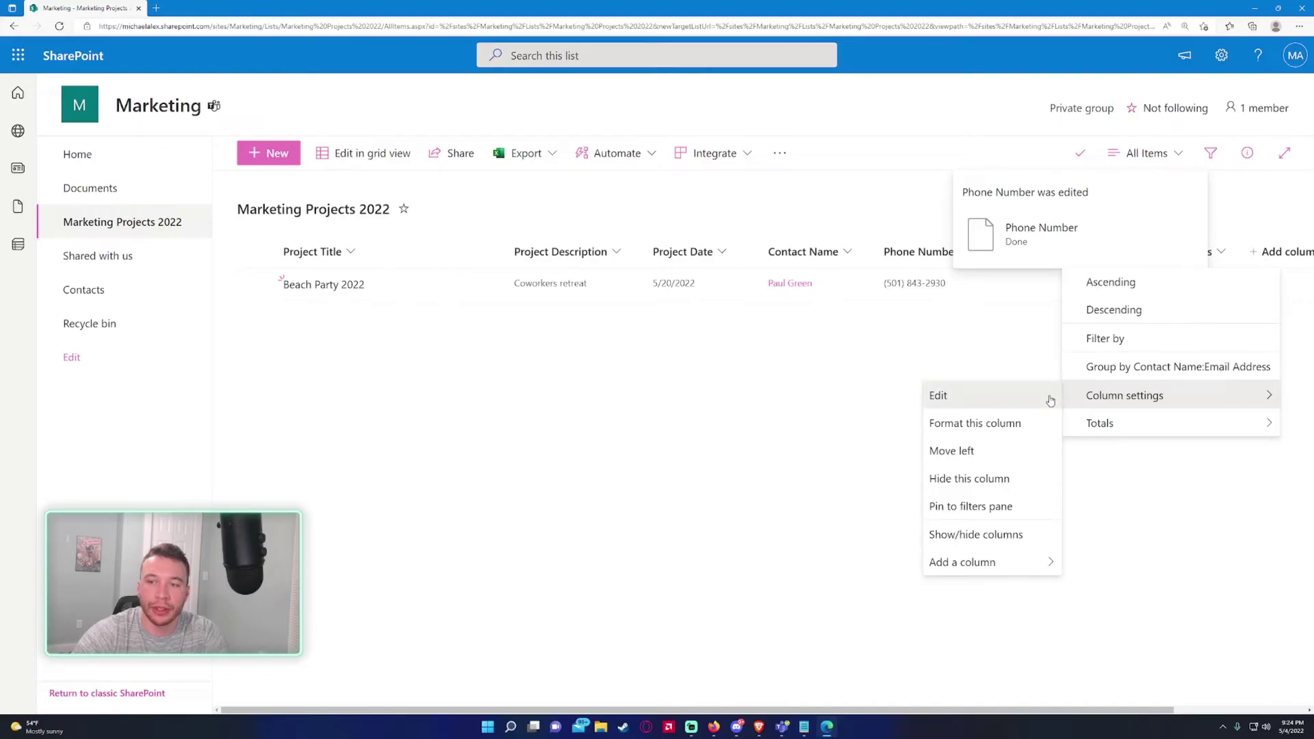
pyautogui.click(971, 394)
pyautogui.moveTo(1147, 134); pyautogui.dragTo(835, 137)
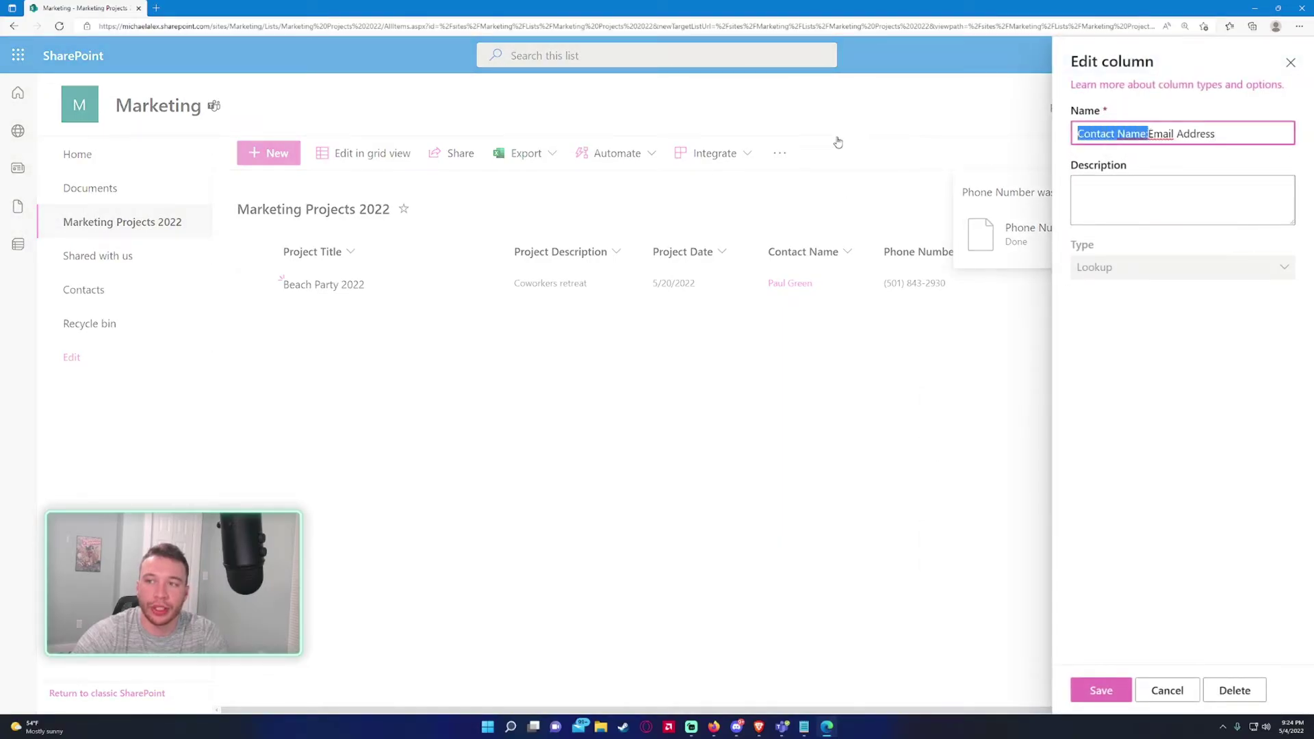
pyautogui.press('BackSpace')
pyautogui.click(1128, 685)
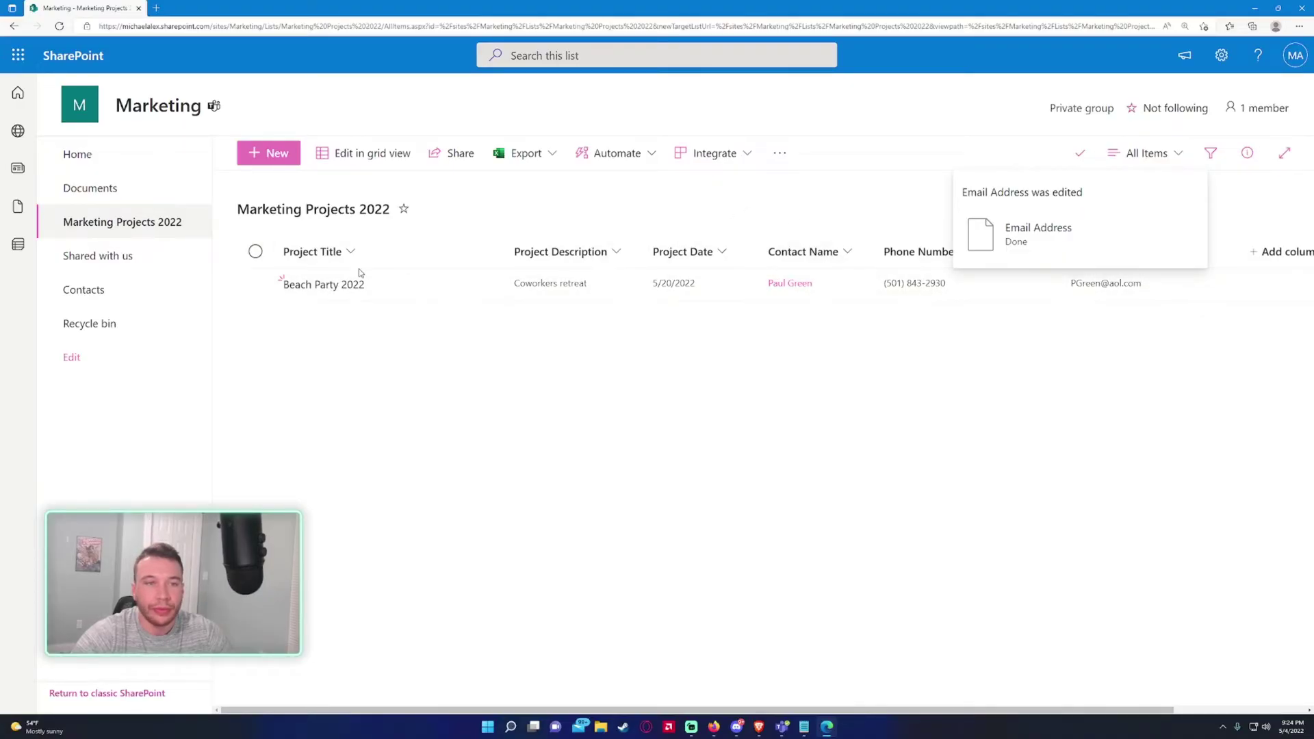
pyautogui.click(126, 288)
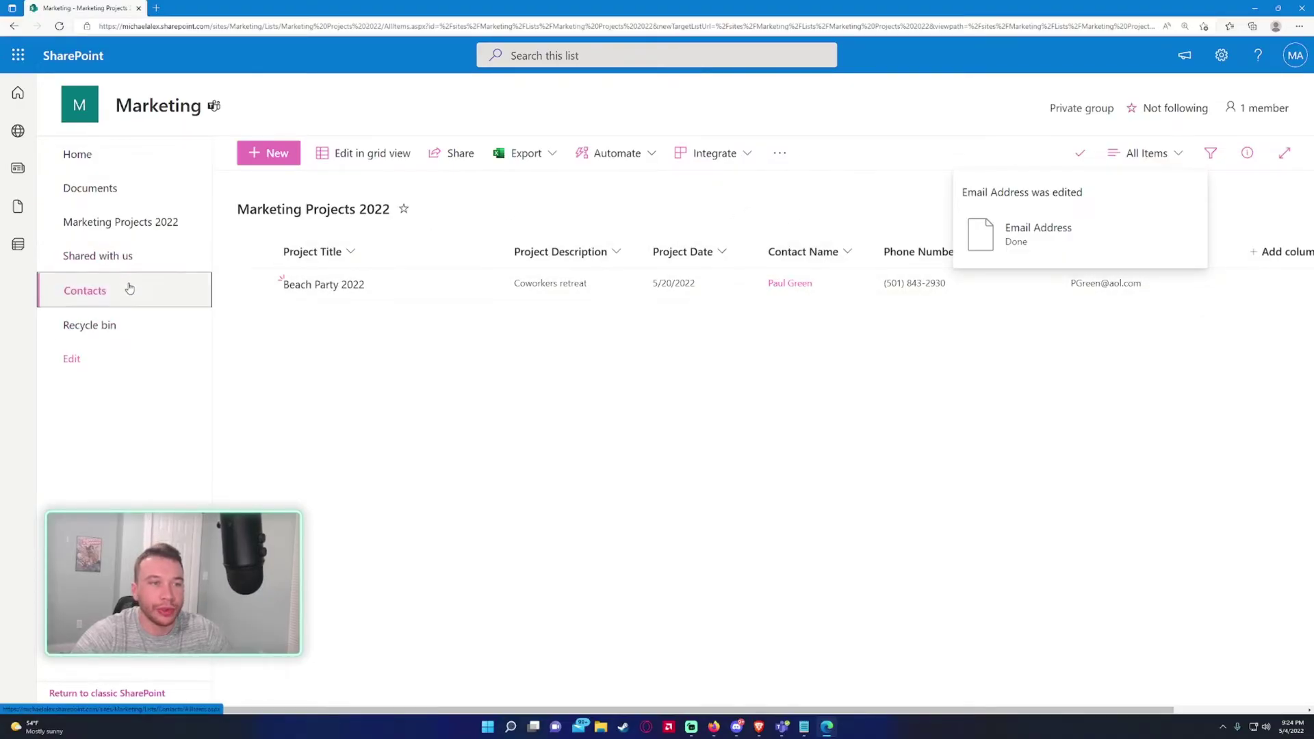
pyautogui.click(150, 226)
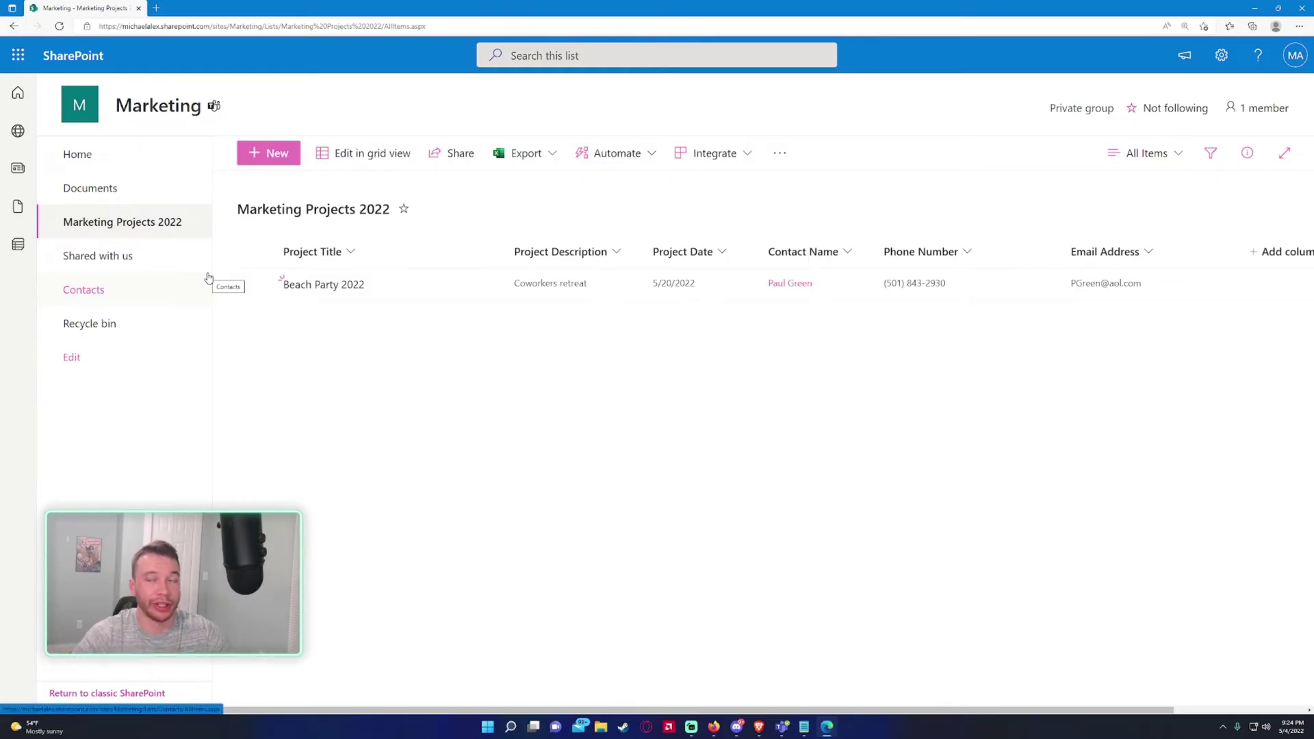
# Step: Start a new item titled Mountain Retreat with description Coworkers retreat
pyautogui.click(269, 153)
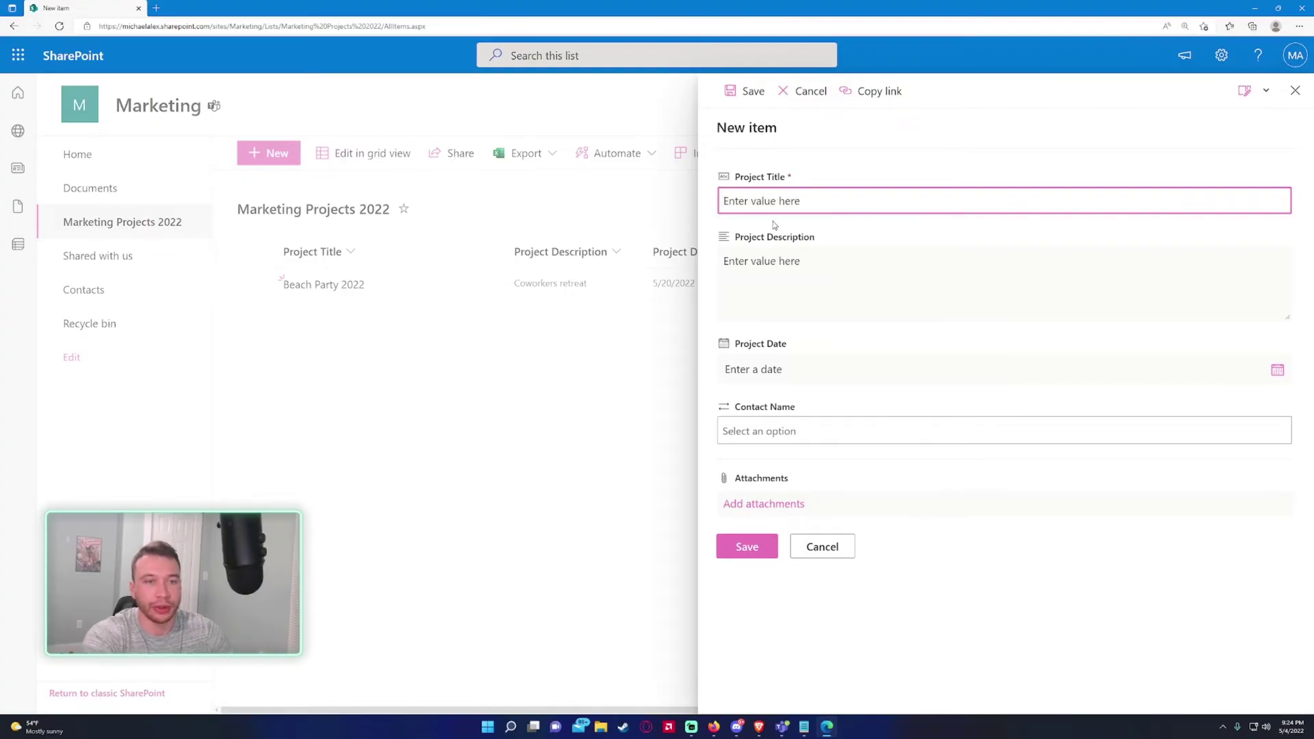
pyautogui.write('N')
pyautogui.press('BackSpace')
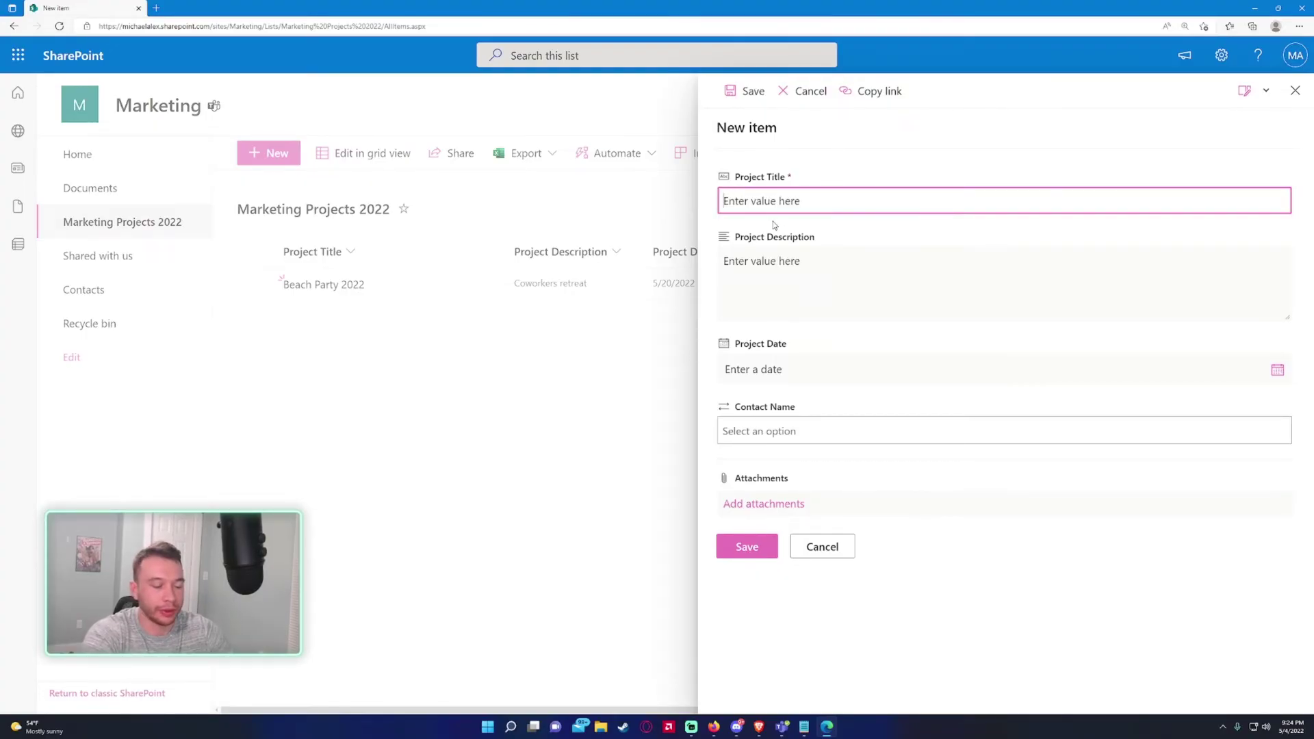
pyautogui.write('Mountain R')
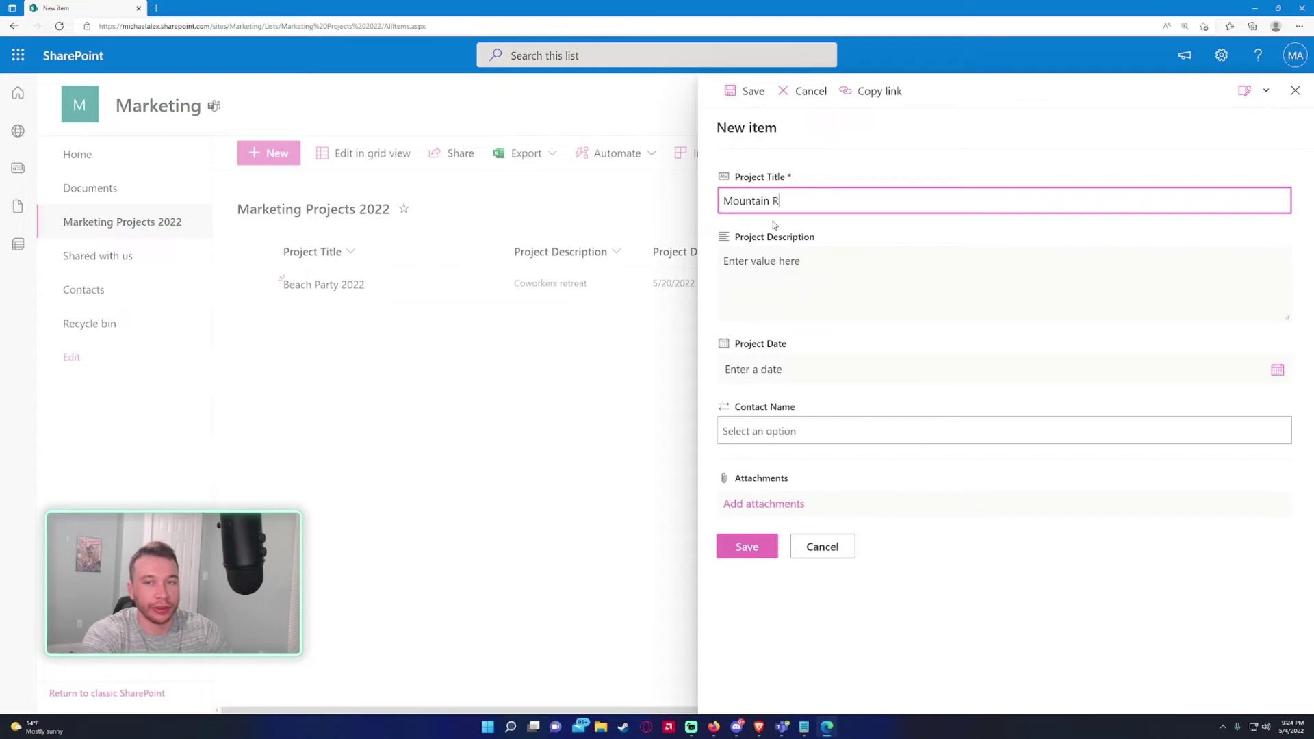
pyautogui.write('etreat')
pyautogui.press('Tab')
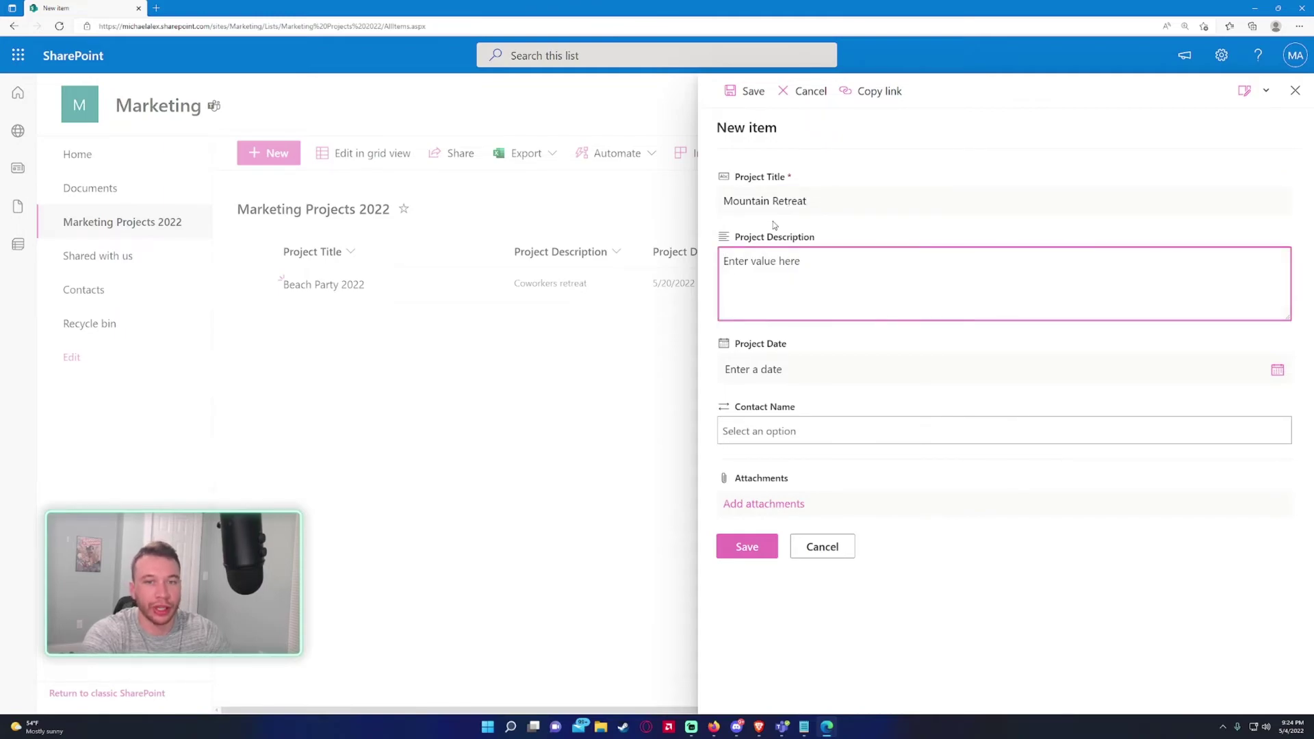
pyautogui.write('Coworker')
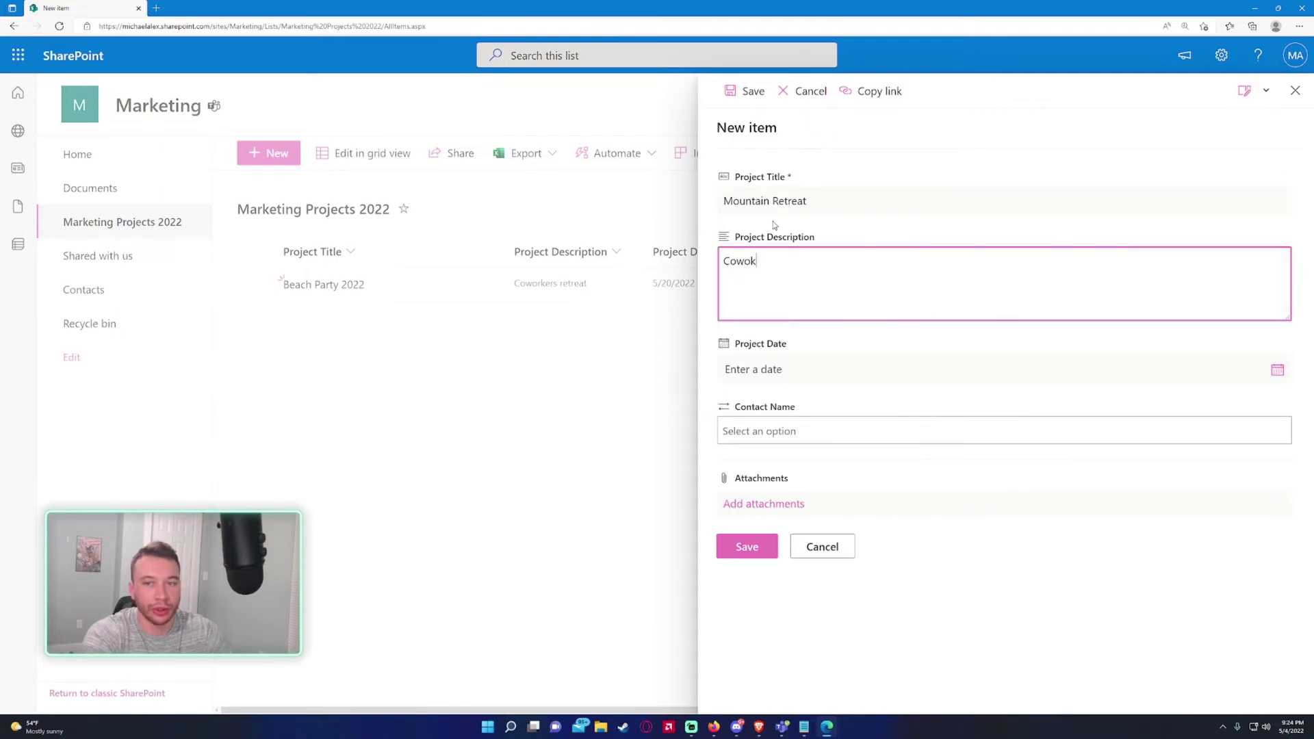
pyautogui.write('s retreat')
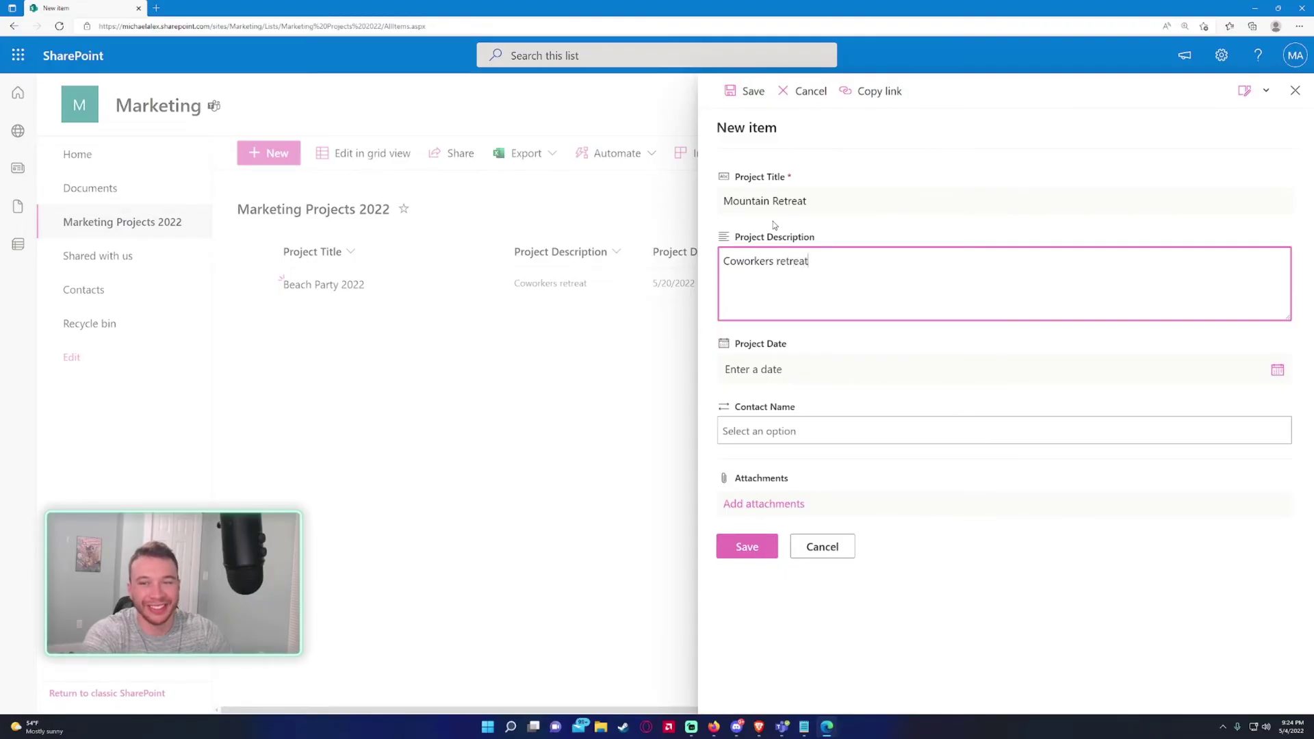
# Step: Set the project date to 5/27/2022, link the second contact, and save the item
pyautogui.press('Tab')
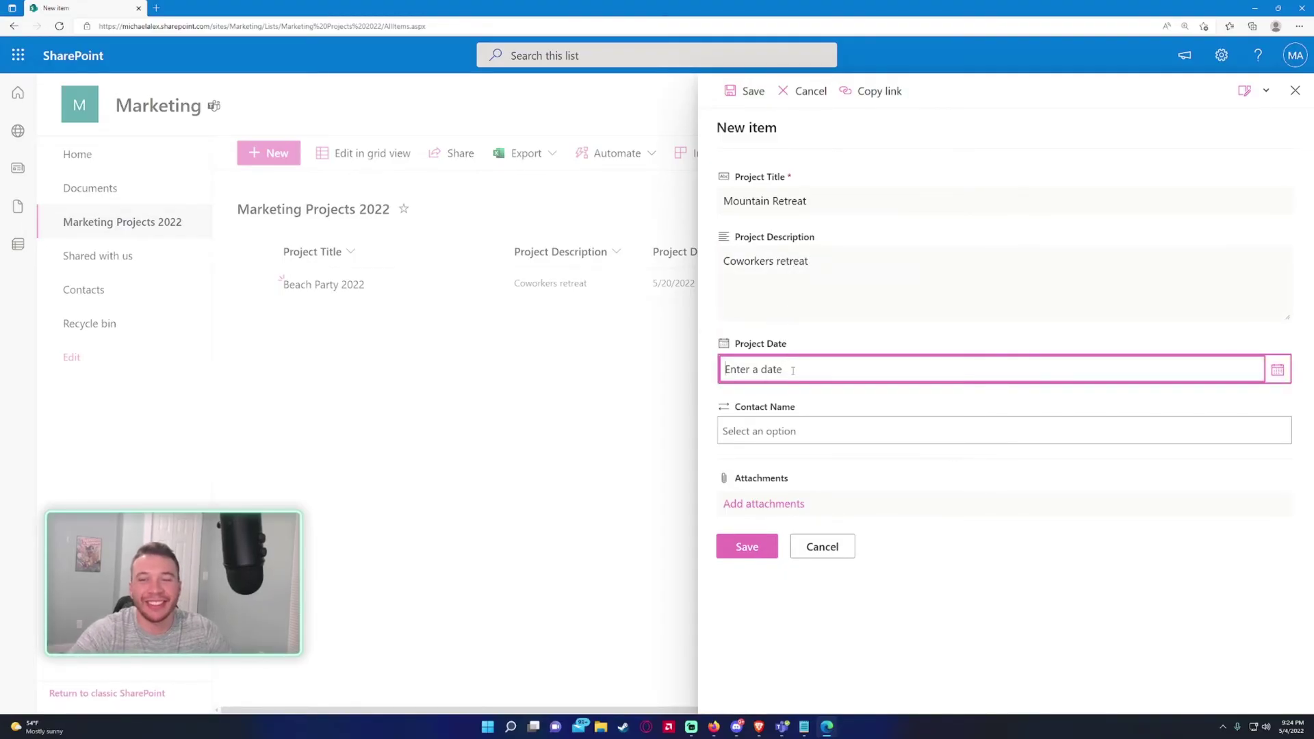
pyautogui.click(1277, 370)
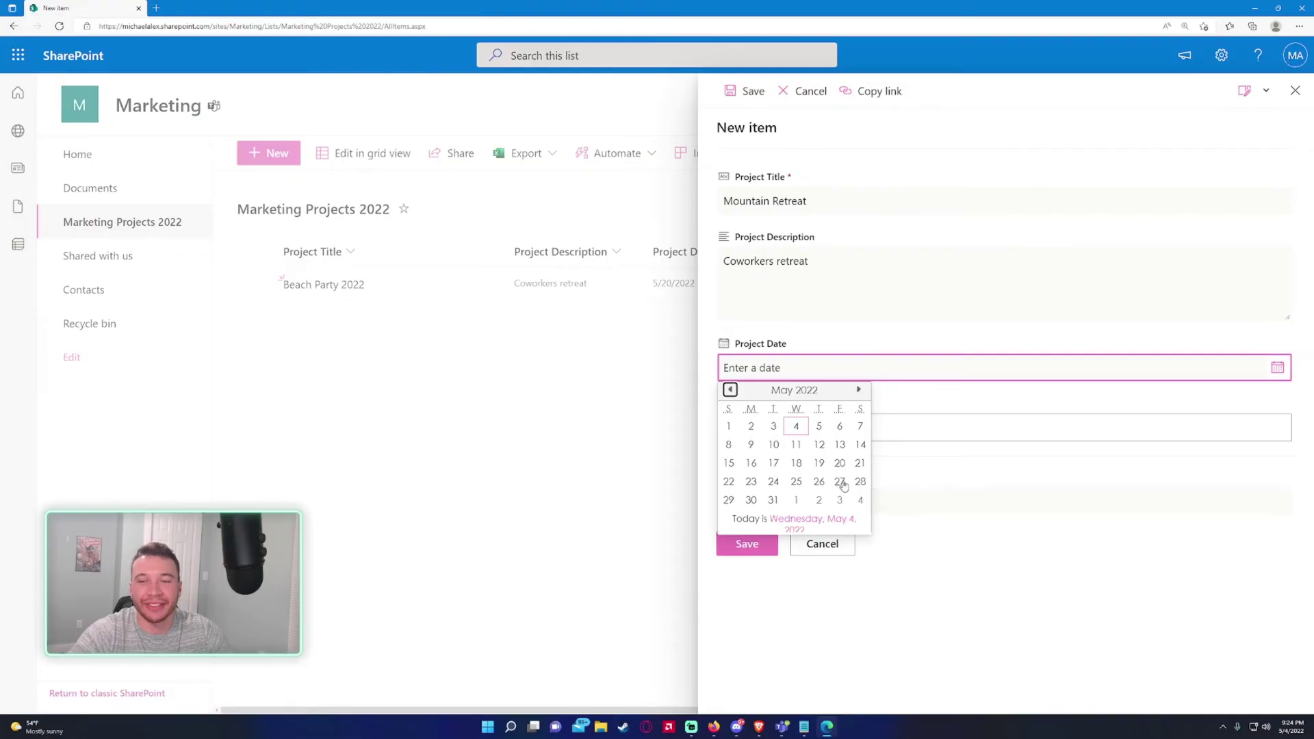
pyautogui.click(839, 481)
pyautogui.click(800, 431)
pyautogui.click(787, 485)
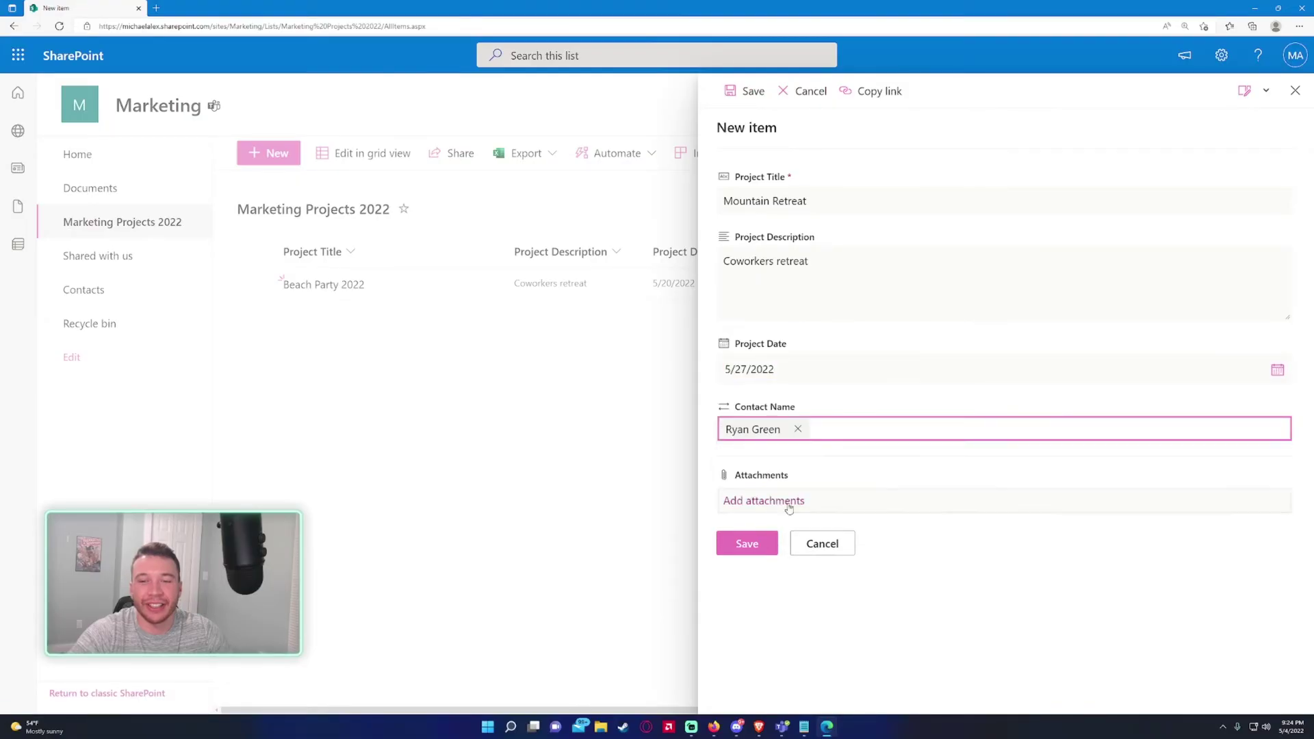
pyautogui.click(746, 546)
pyautogui.rightClick(579, 314)
pyautogui.click(518, 493)
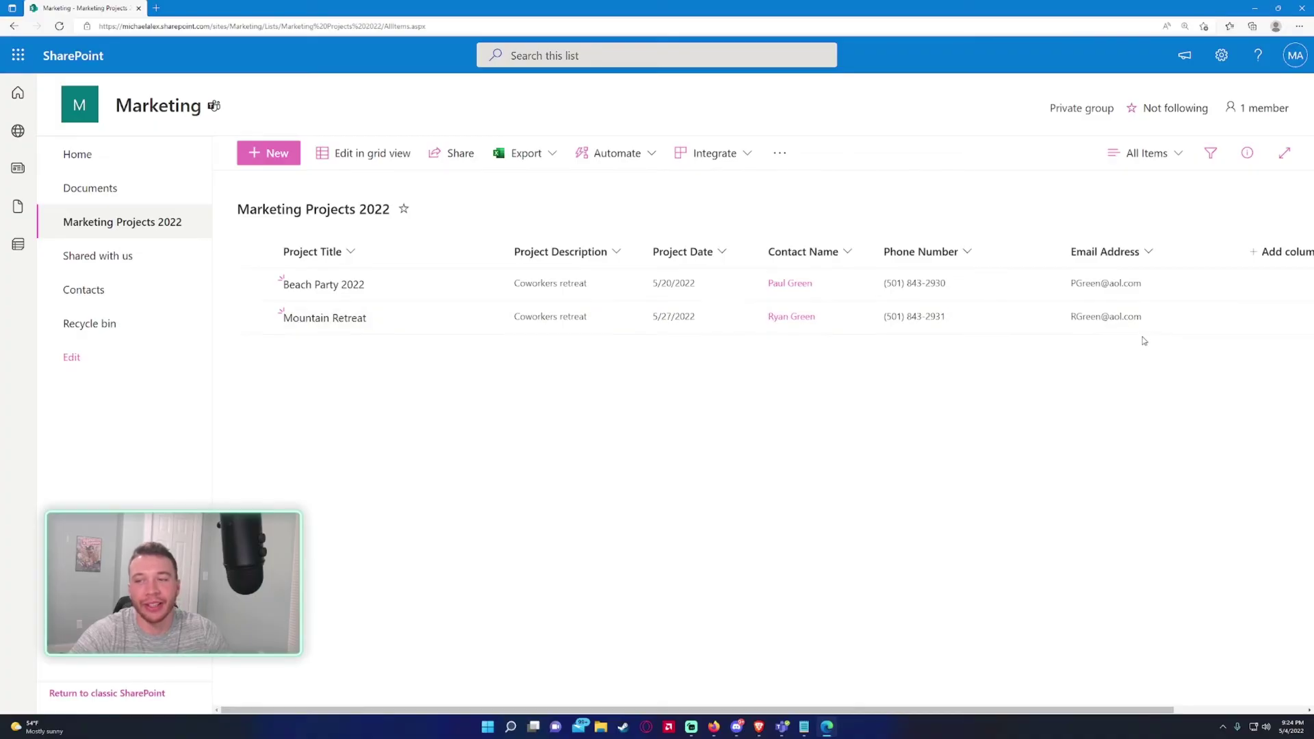
pyautogui.click(126, 292)
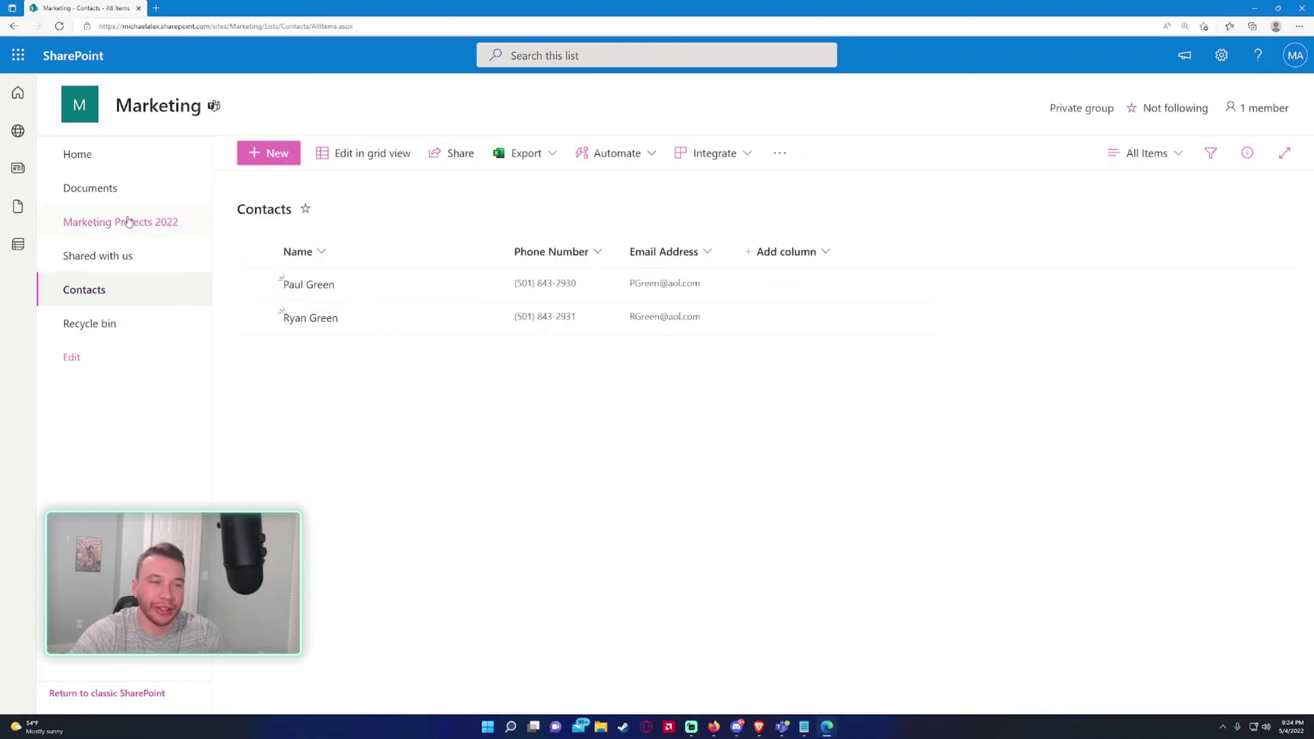
pyautogui.click(126, 162)
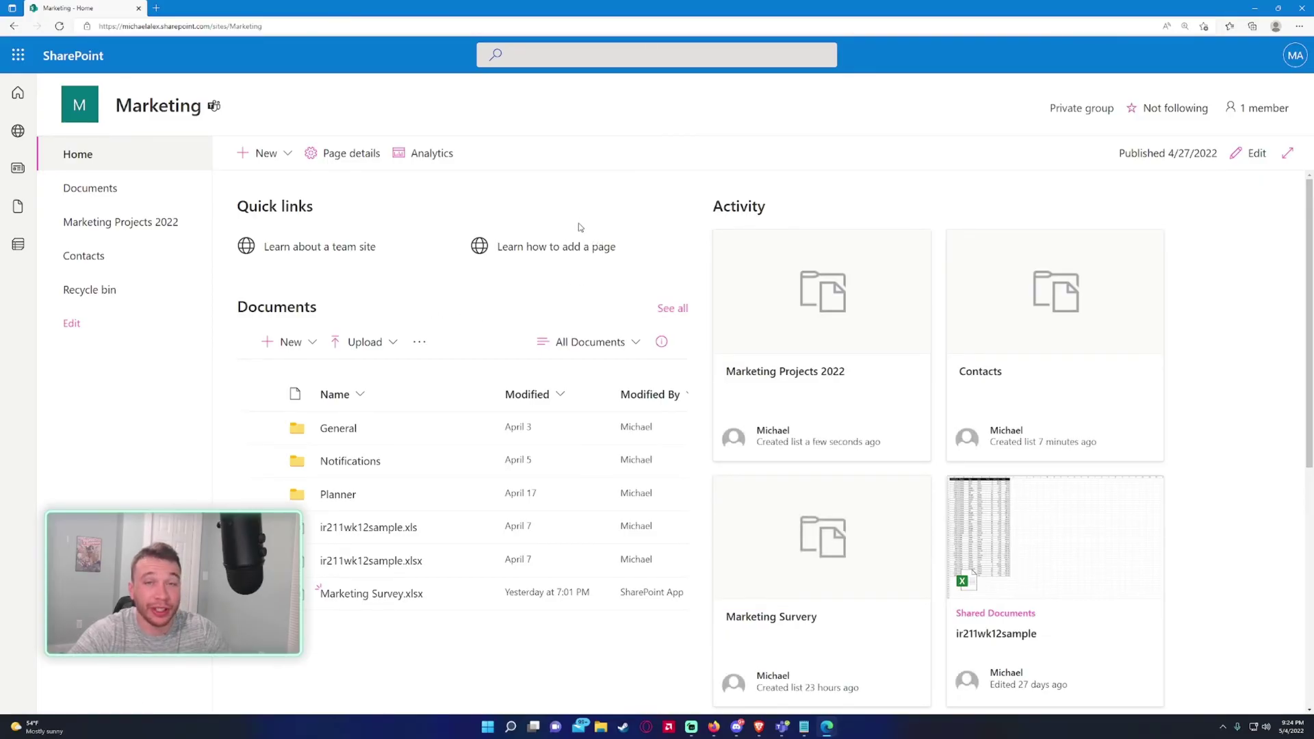
pyautogui.click(134, 223)
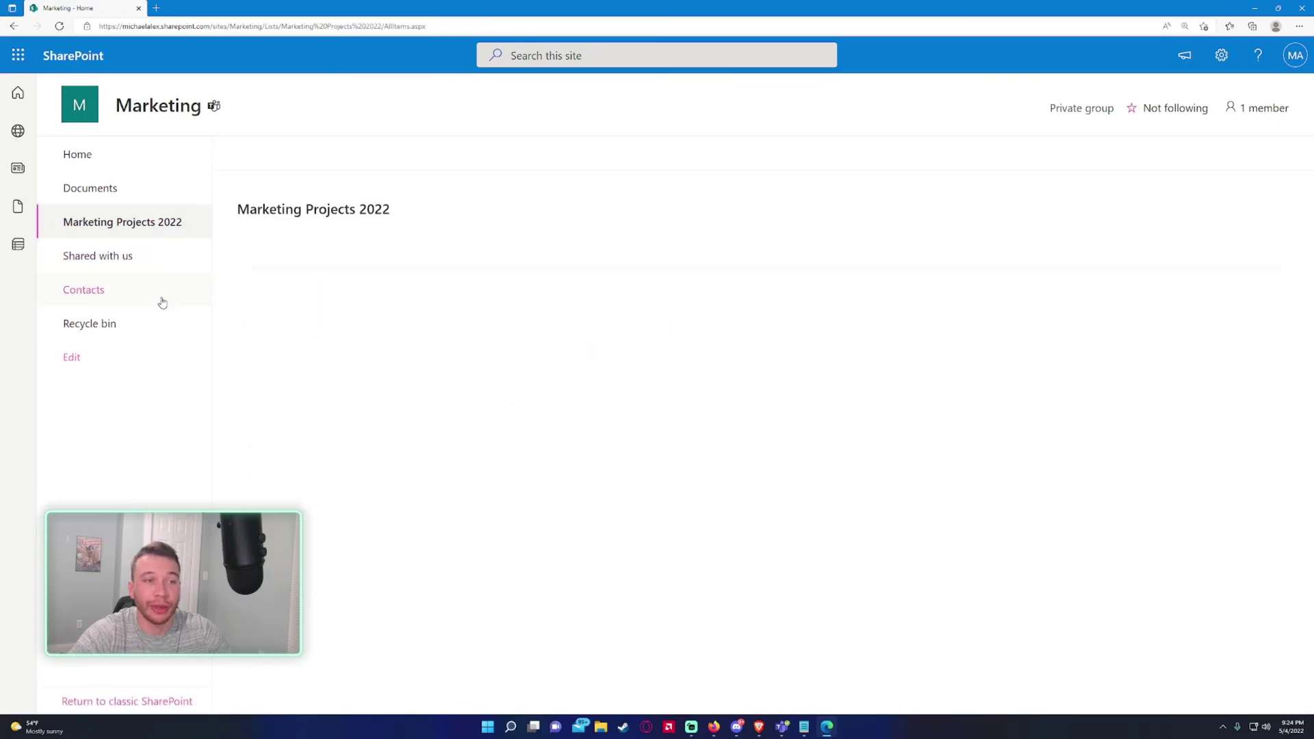